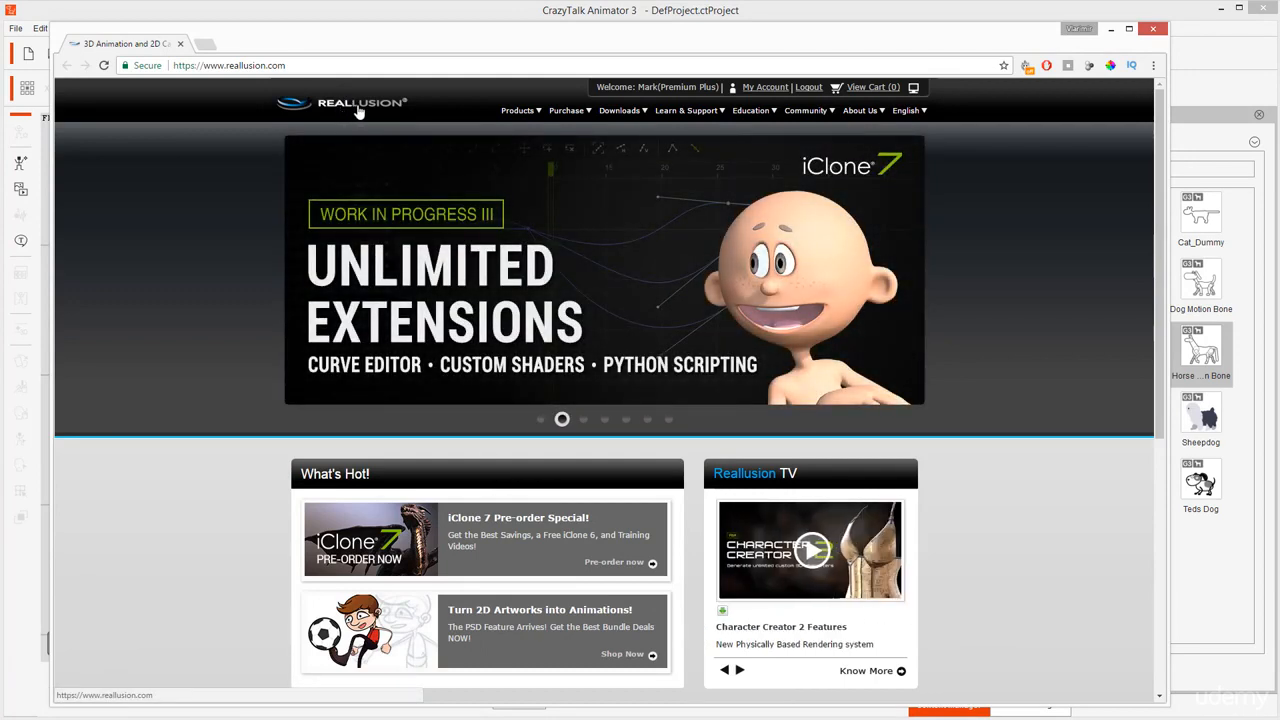
# Step: In the Reallusion member account, open the download list for the registered CrazyTalk Animator 3 Pipeline (Windows Version)
pyautogui.click(755, 90)
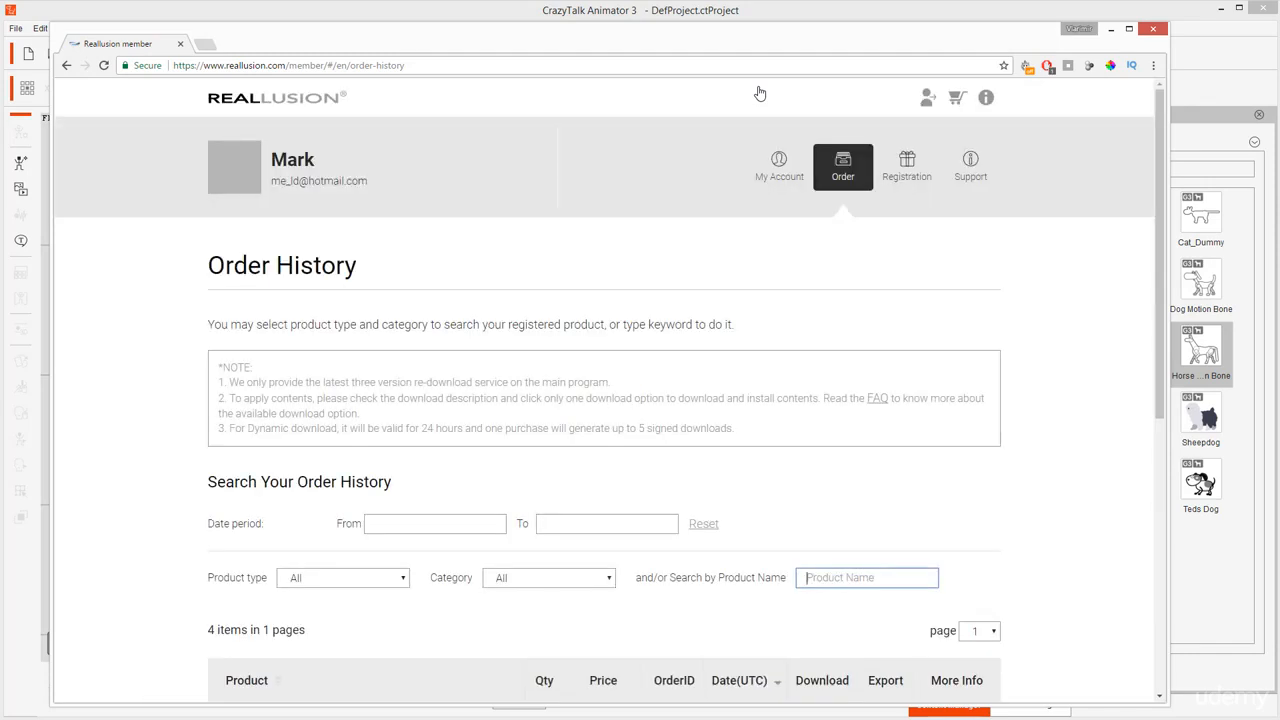
pyautogui.click(908, 176)
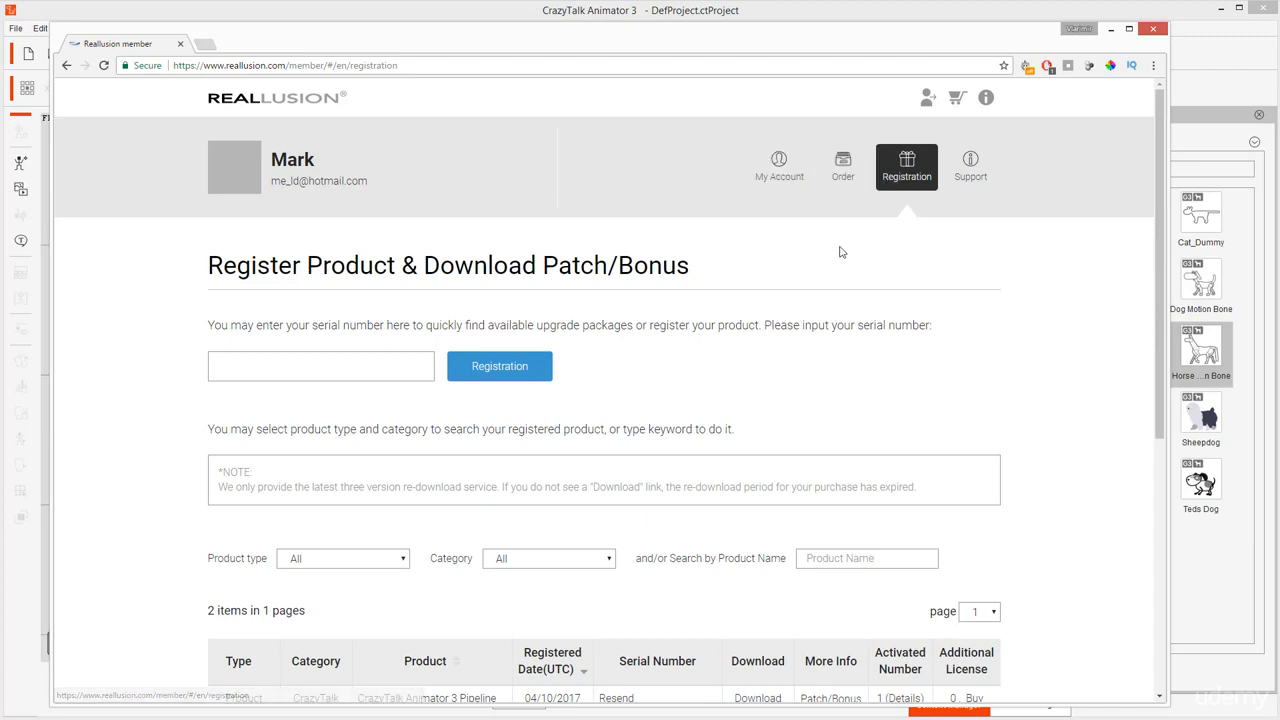
pyautogui.scroll(-1, 840, 252)
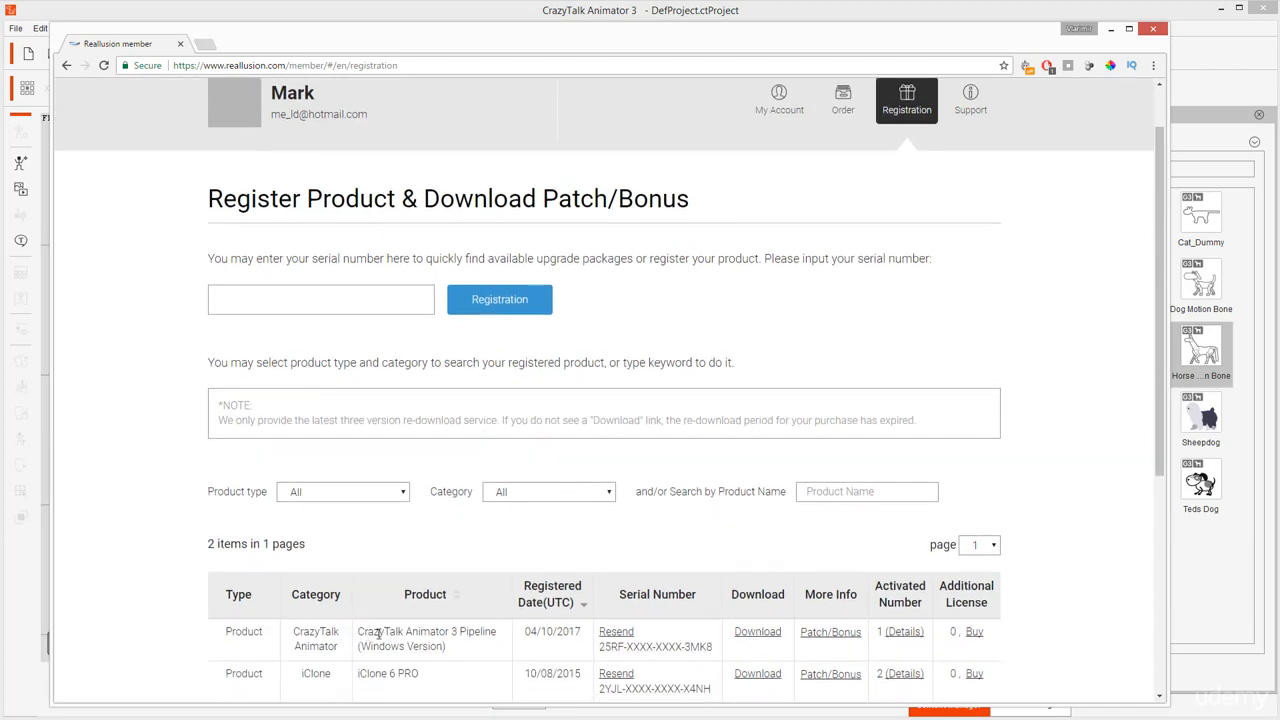
pyautogui.click(757, 636)
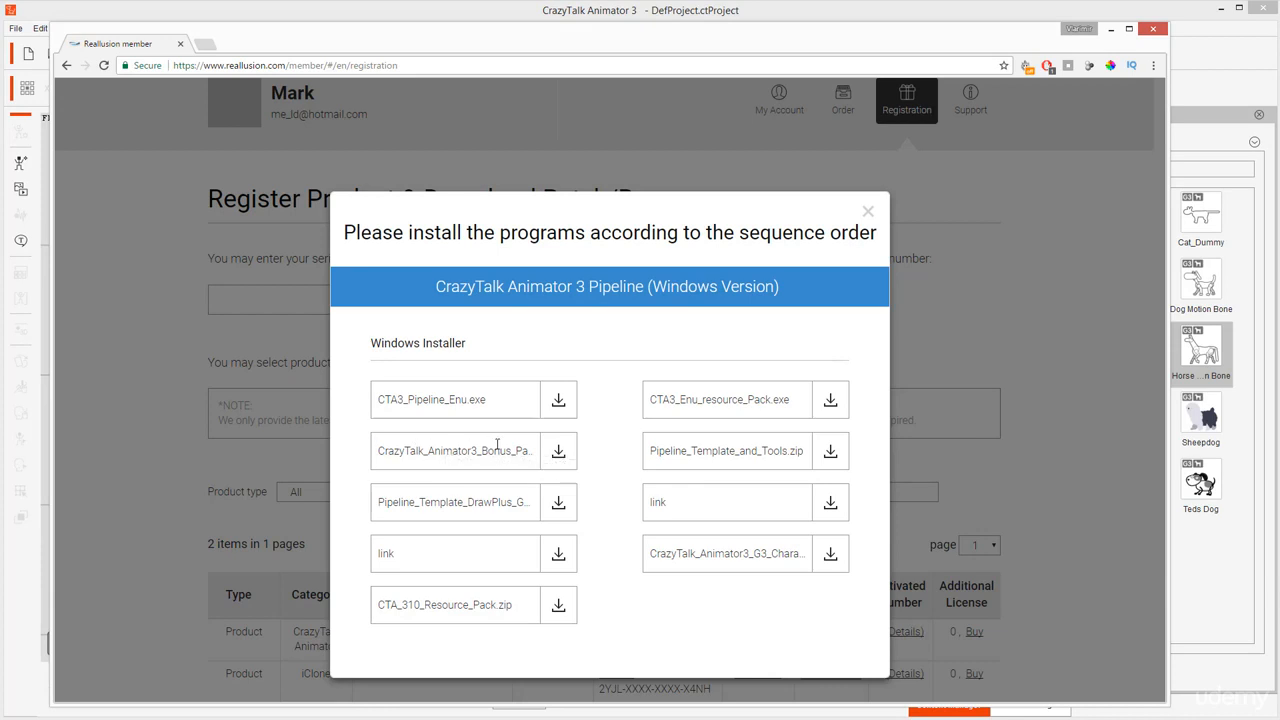
# Step: Switch to CrazyTalk Animator and browse the motion templates in the Bonus-G3 Human Basic Motion folder
pyautogui.click(1212, 352)
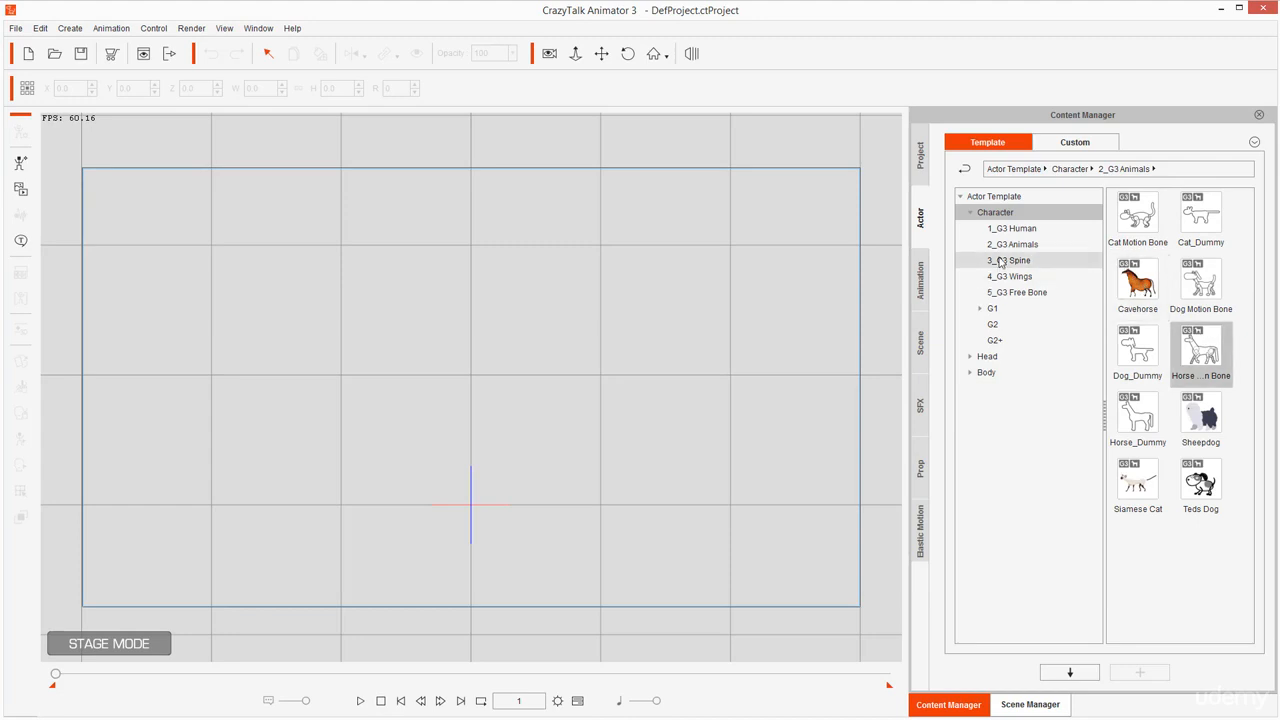
pyautogui.click(922, 288)
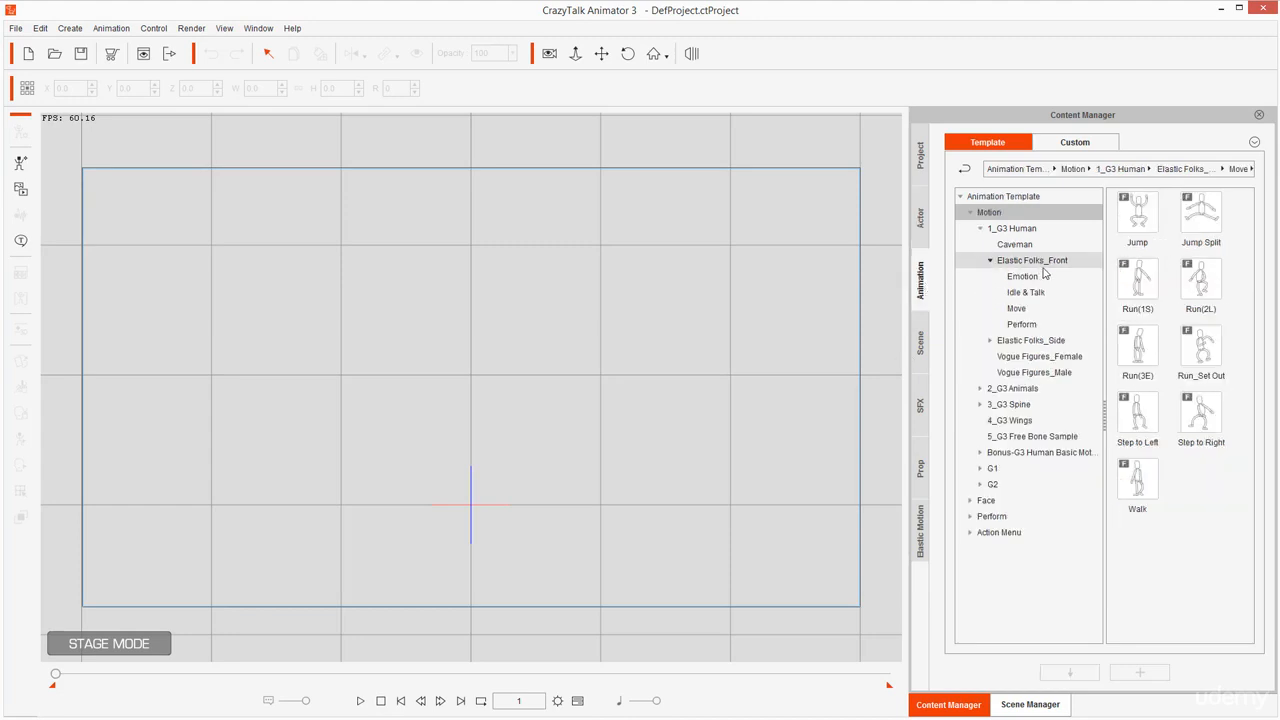
pyautogui.click(980, 228)
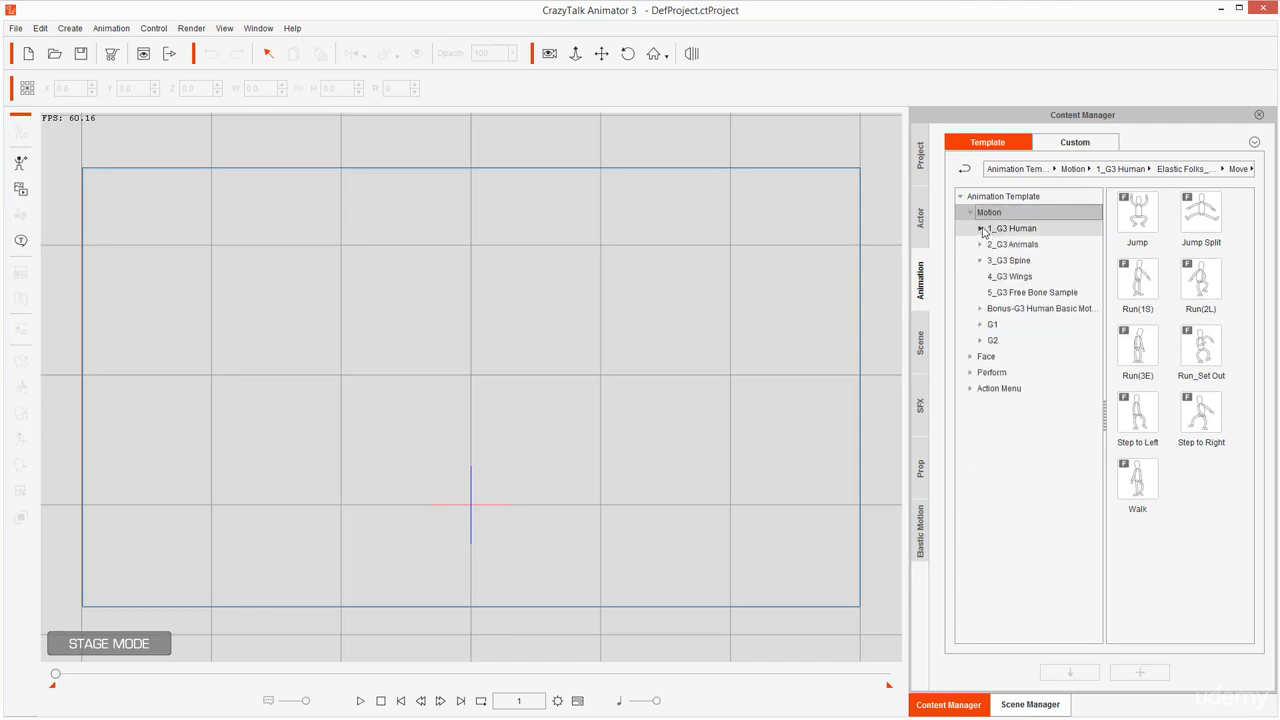
pyautogui.click(1012, 310)
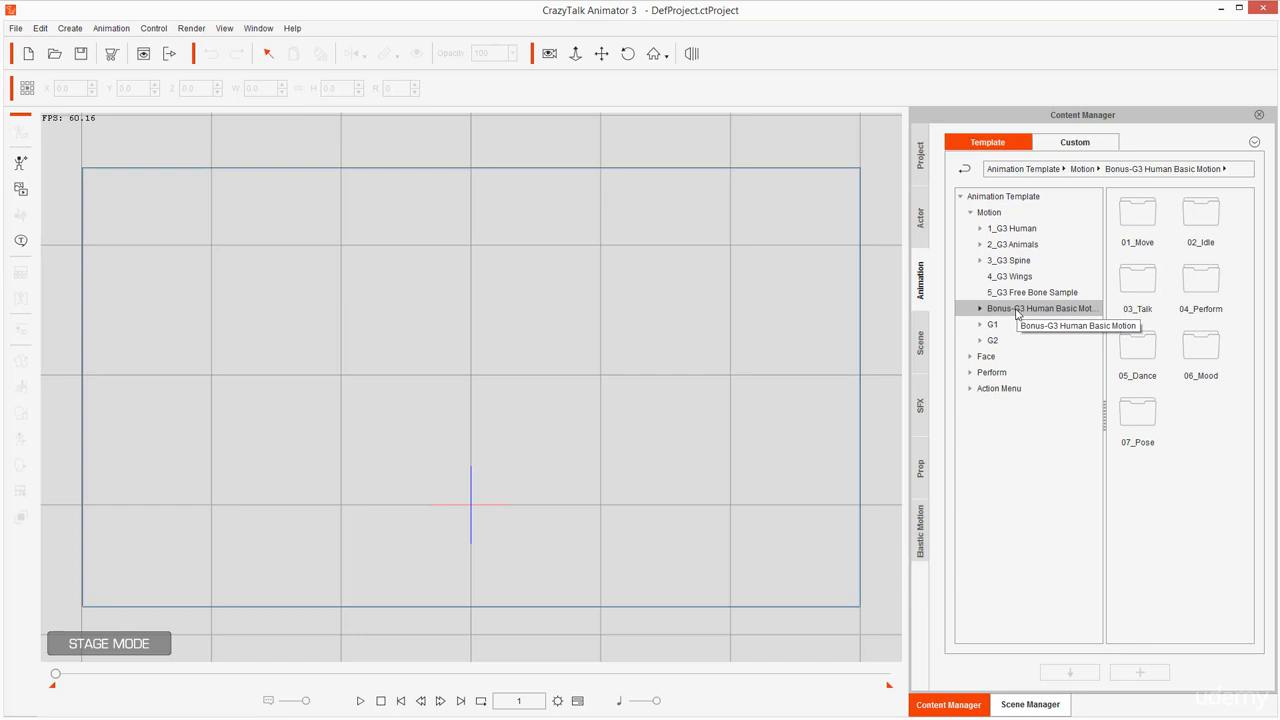
# Step: Load the Park_01 scene template onto the stage
pyautogui.click(922, 346)
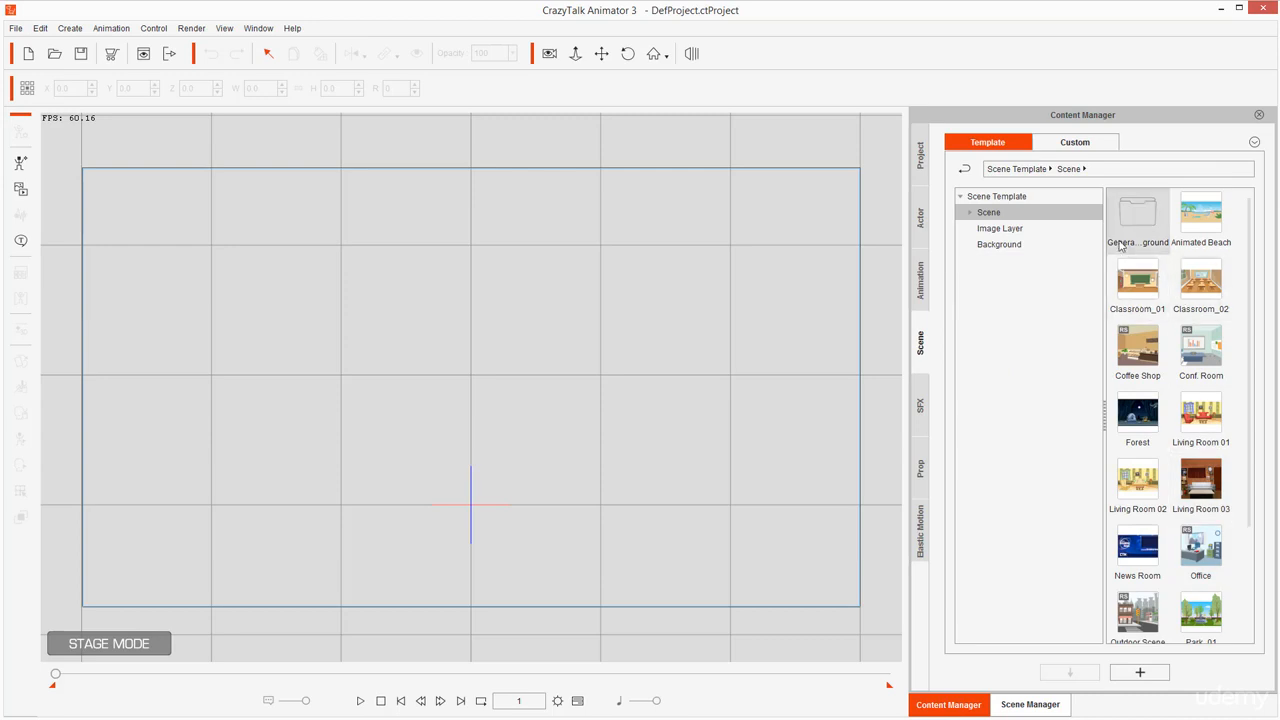
pyautogui.click(1200, 612)
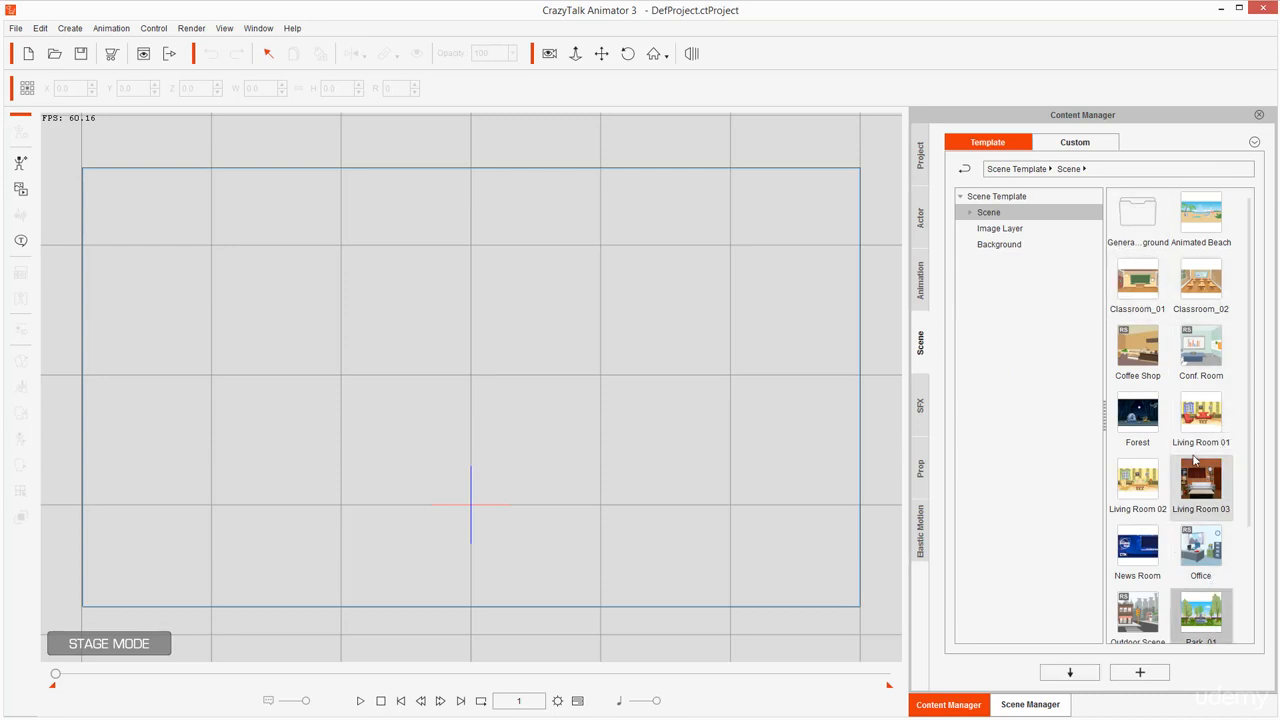
pyautogui.scroll(-3, 1180, 517)
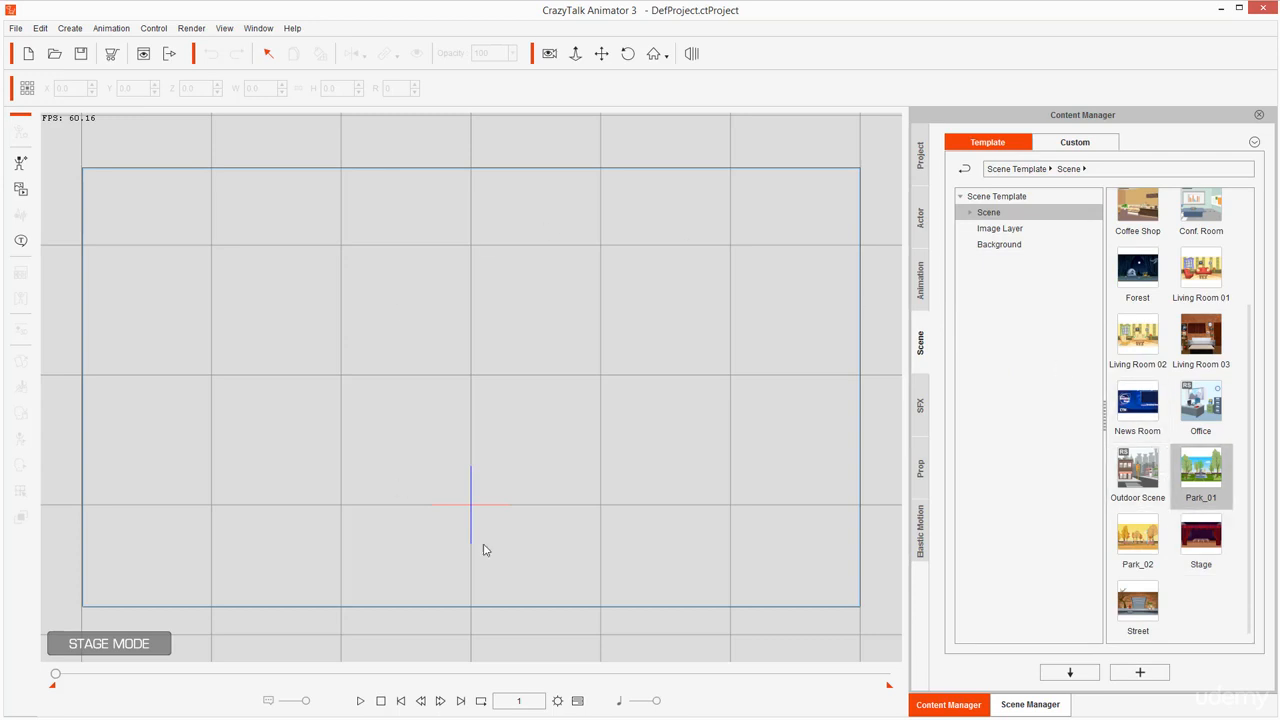
pyautogui.doubleClick(1203, 472)
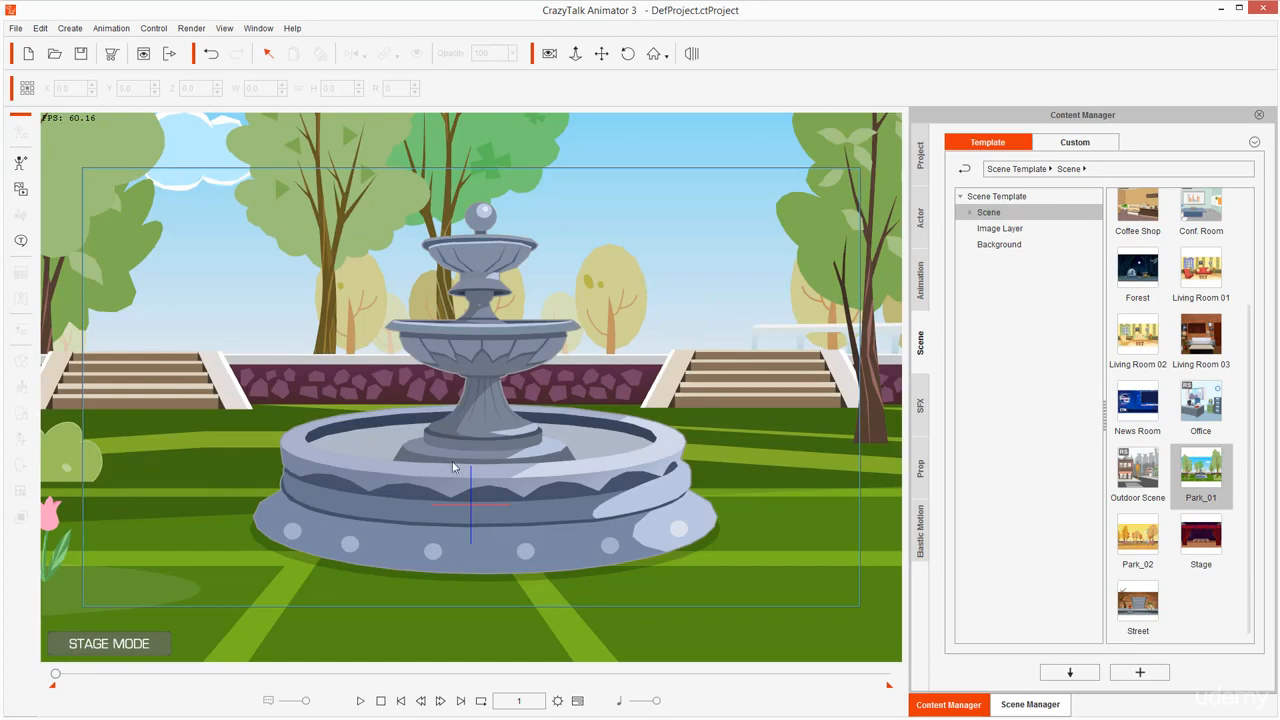
pyautogui.scroll(-5, 510, 298)
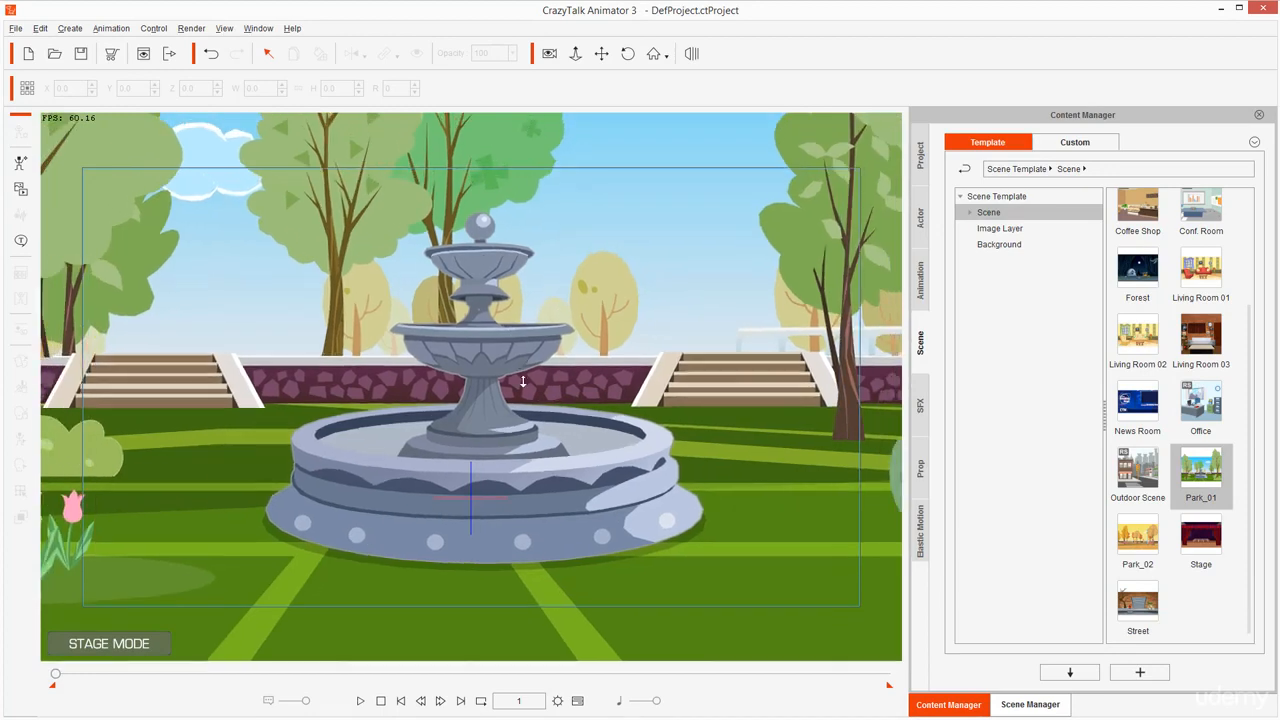
pyautogui.scroll(-3, 606, 290)
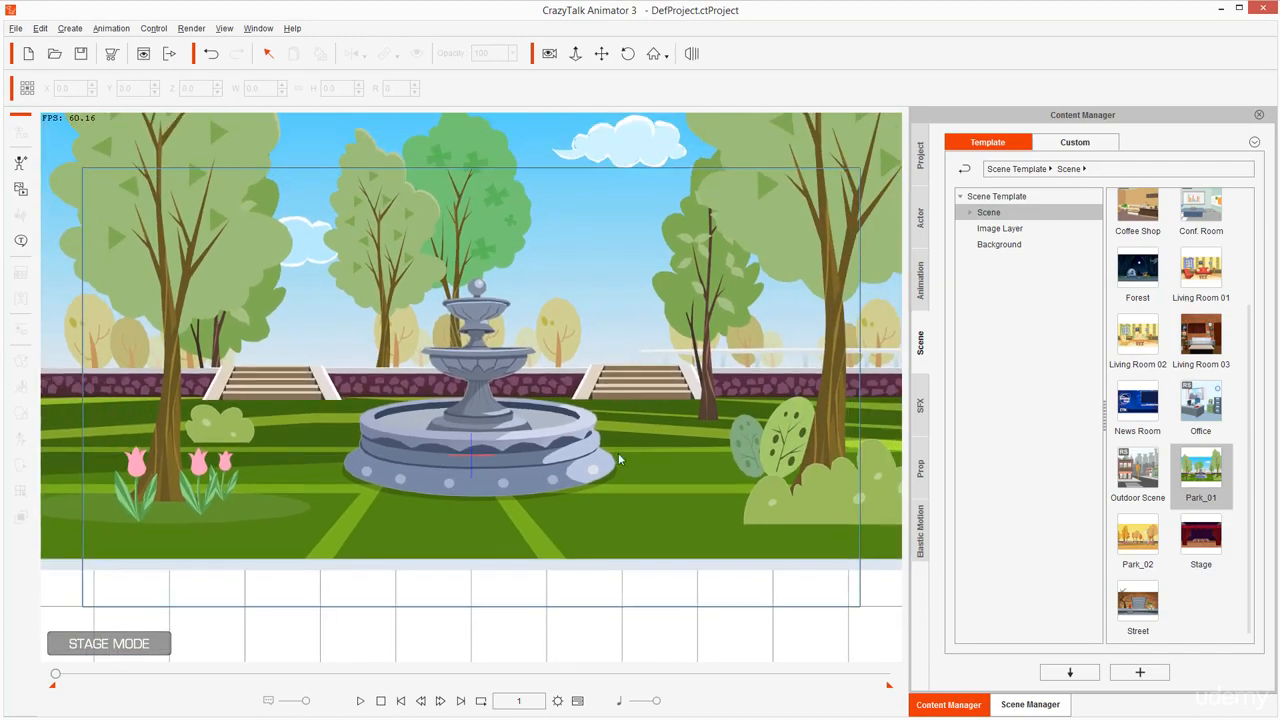
pyautogui.moveTo(617, 329); pyautogui.dragTo(550, 372)
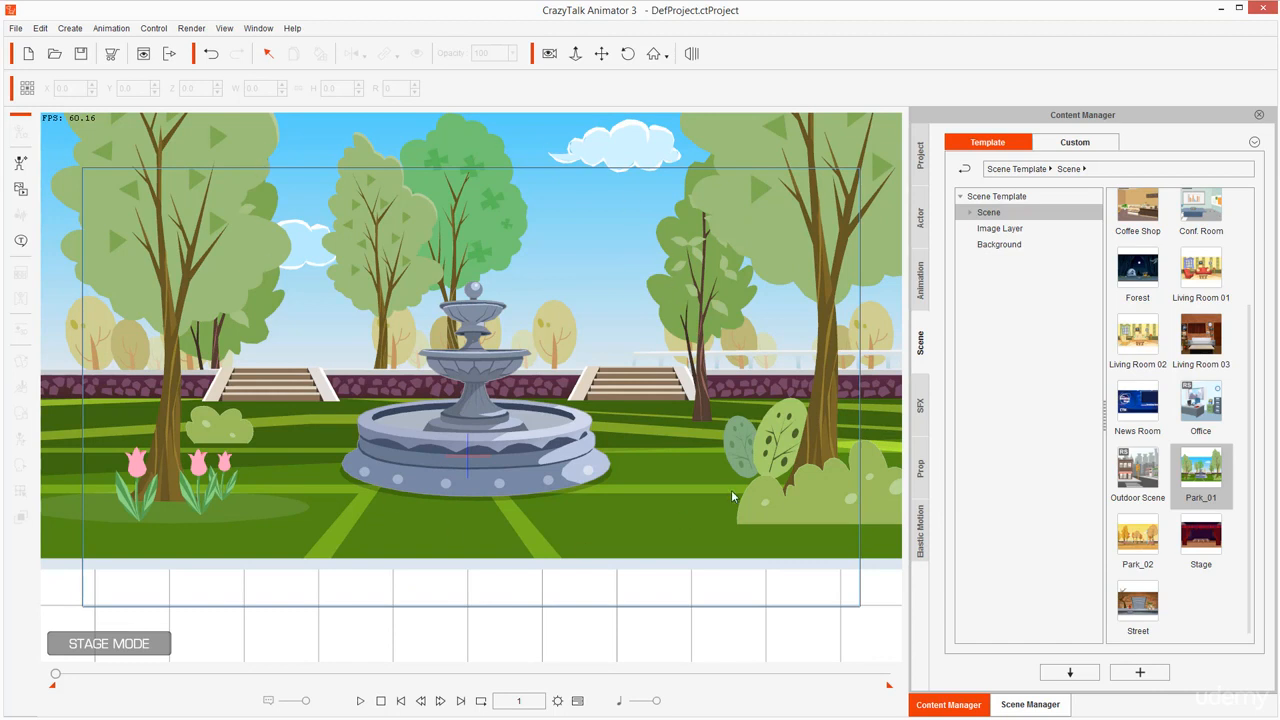
# Step: Delete the whole park Scene, including all its elements, from the project
pyautogui.click(1030, 704)
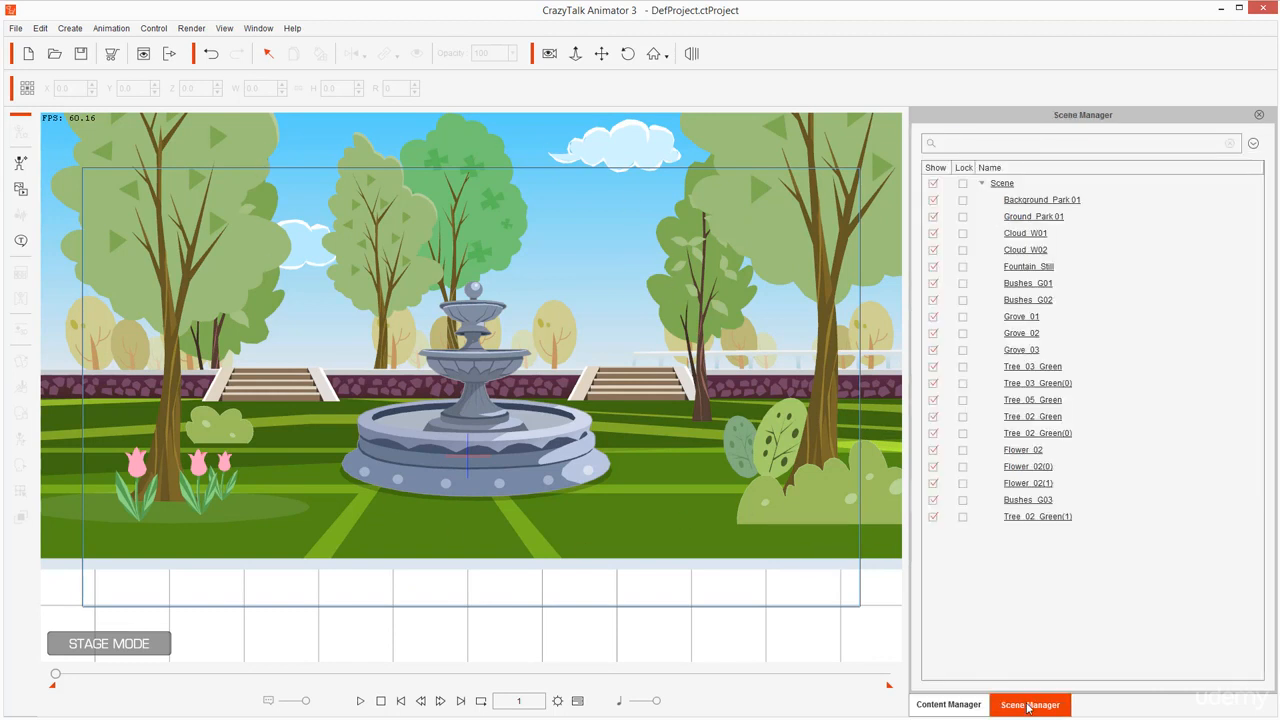
pyautogui.click(1001, 184)
pyautogui.press('Delete')
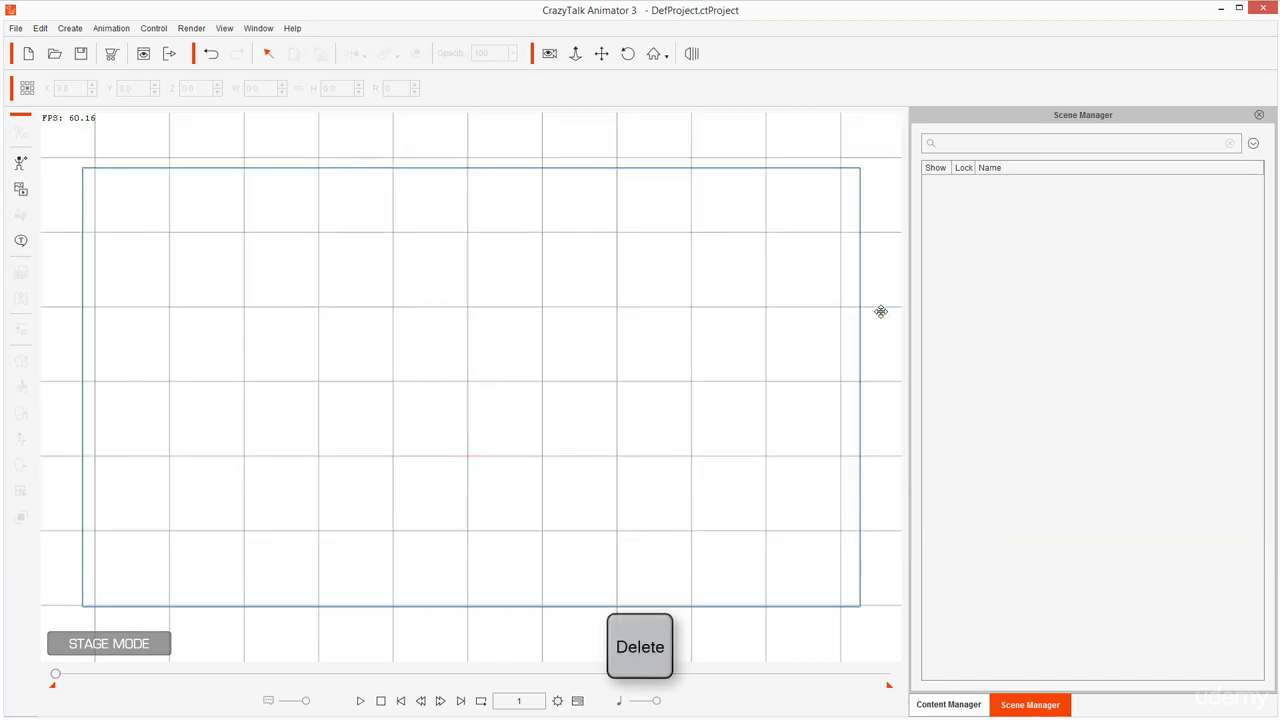
# Step: Look through the Actor, Animation, Scene, SFX, Prop and Elastic Motion template categories
pyautogui.click(949, 705)
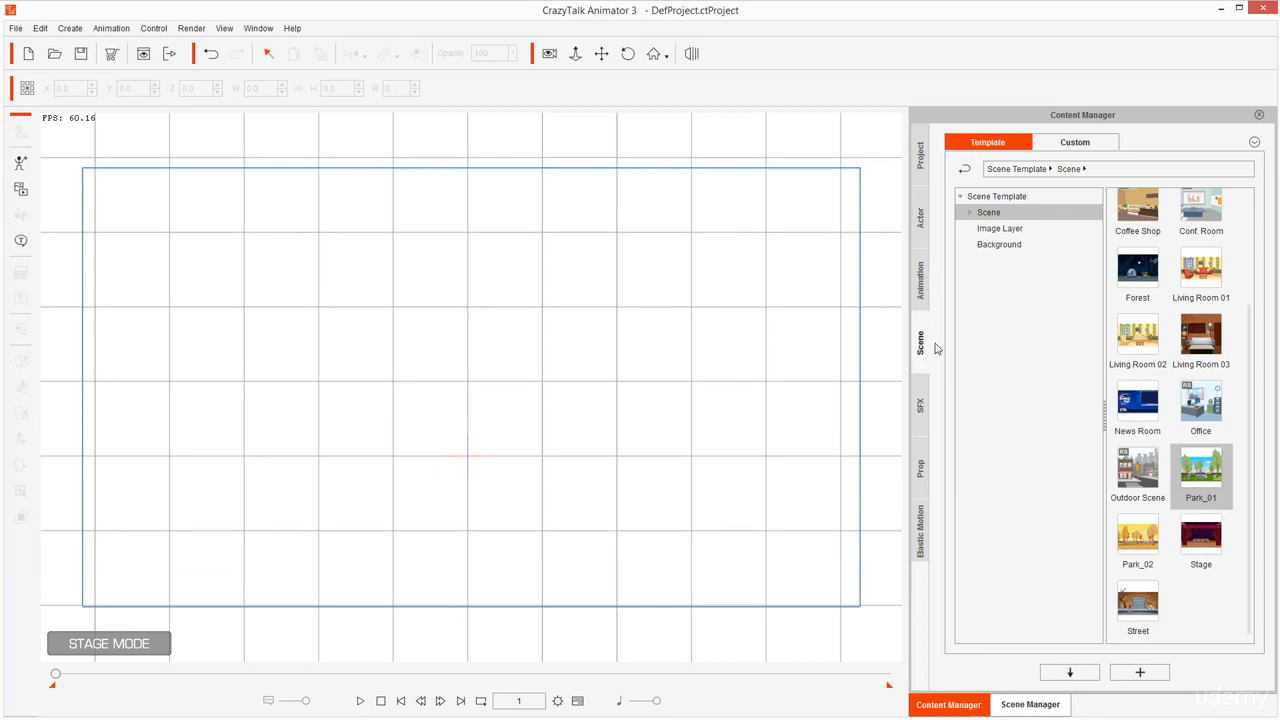
pyautogui.click(926, 472)
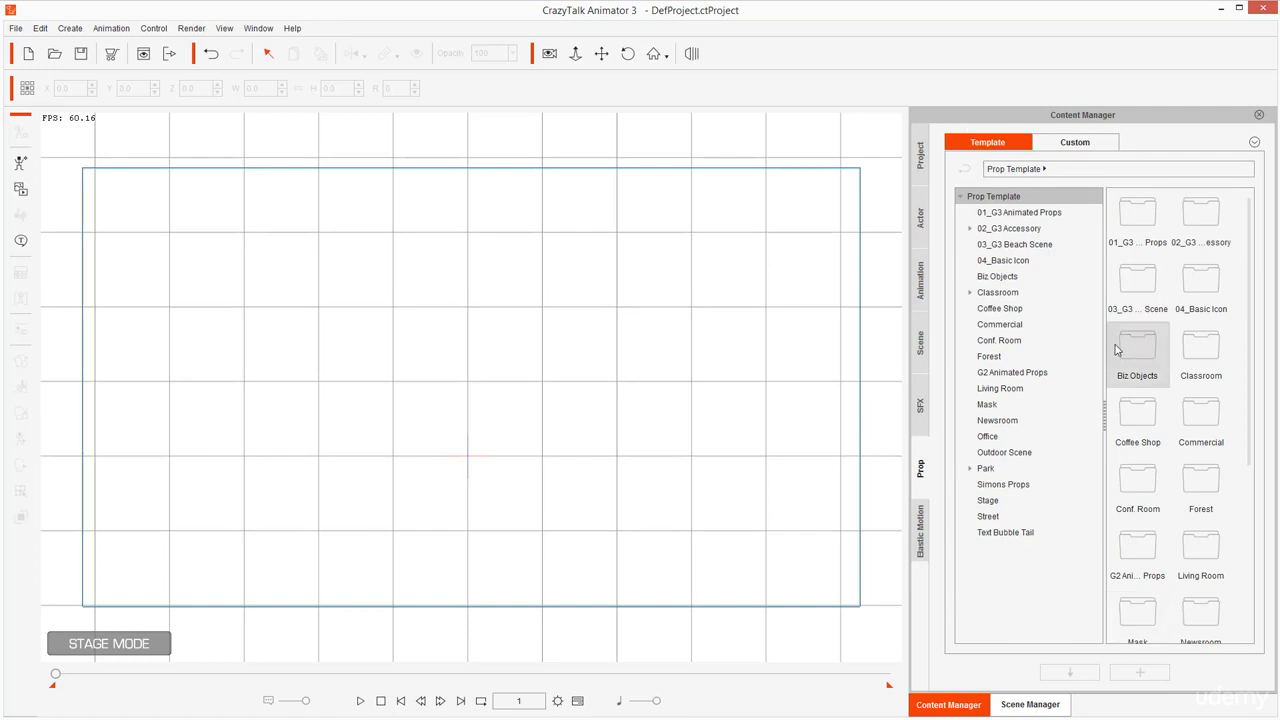
pyautogui.click(920, 222)
pyautogui.click(920, 280)
pyautogui.click(920, 350)
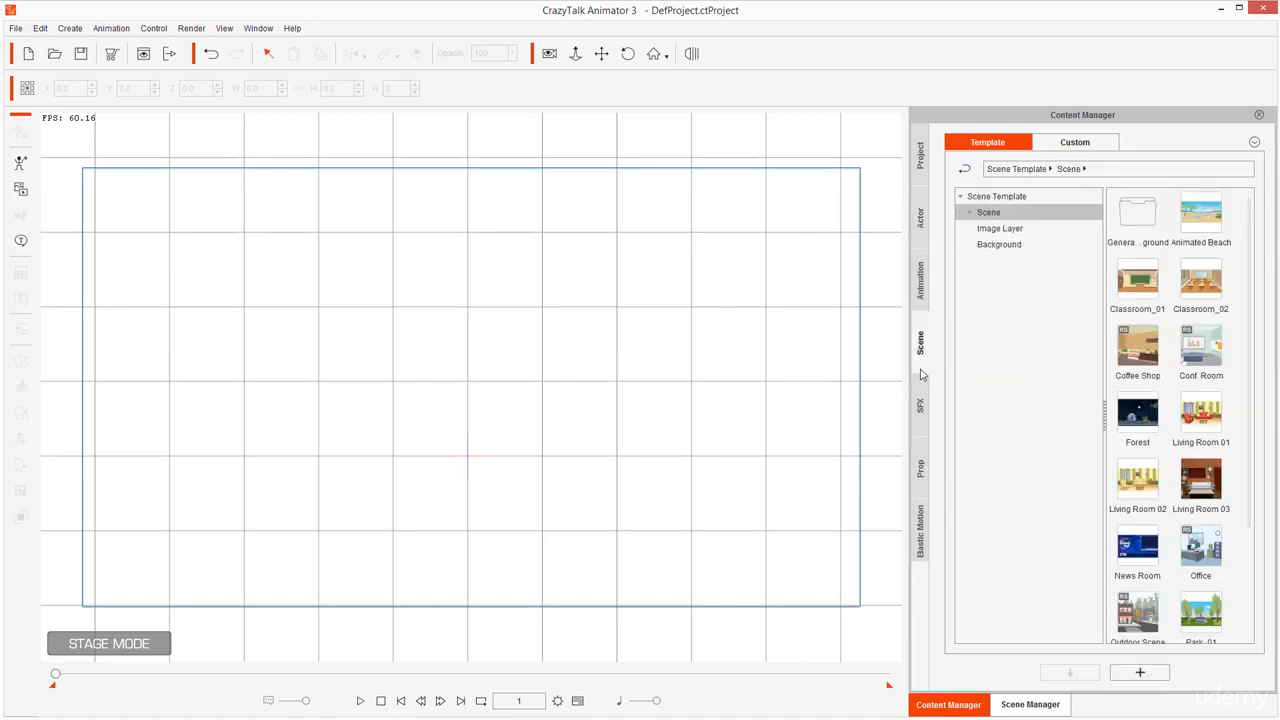
pyautogui.click(921, 410)
pyautogui.click(921, 472)
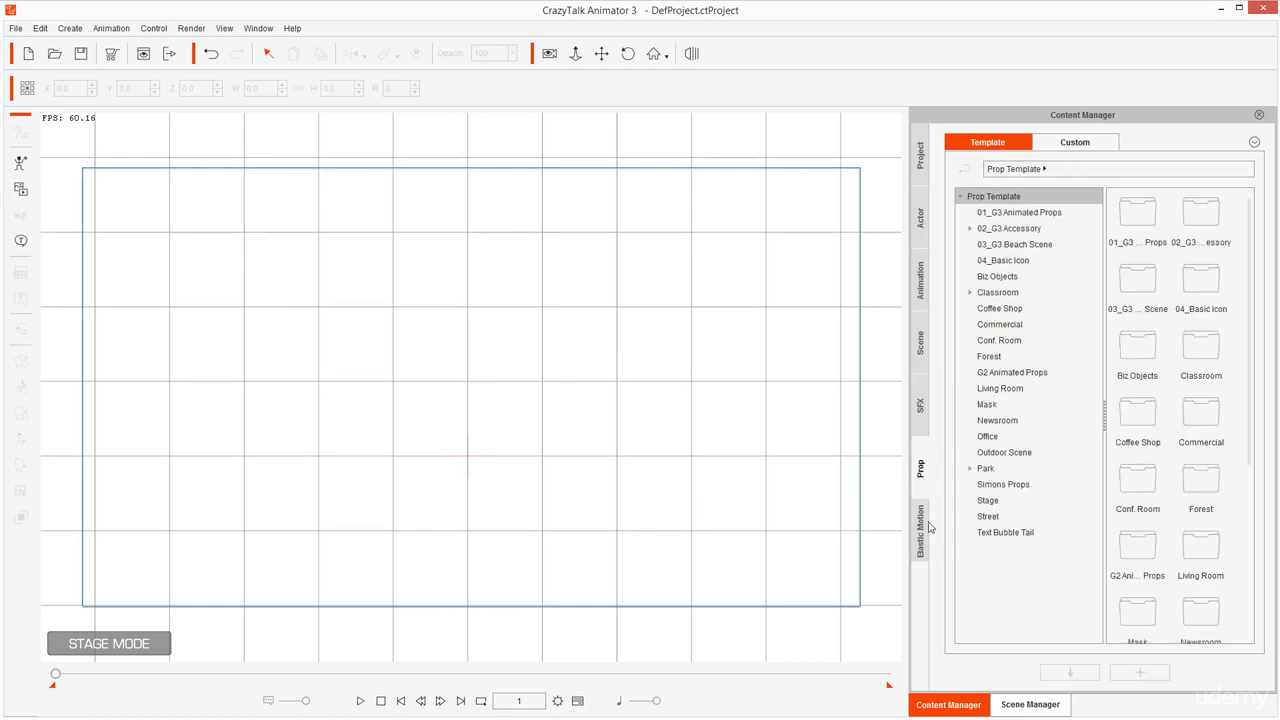
pyautogui.click(921, 542)
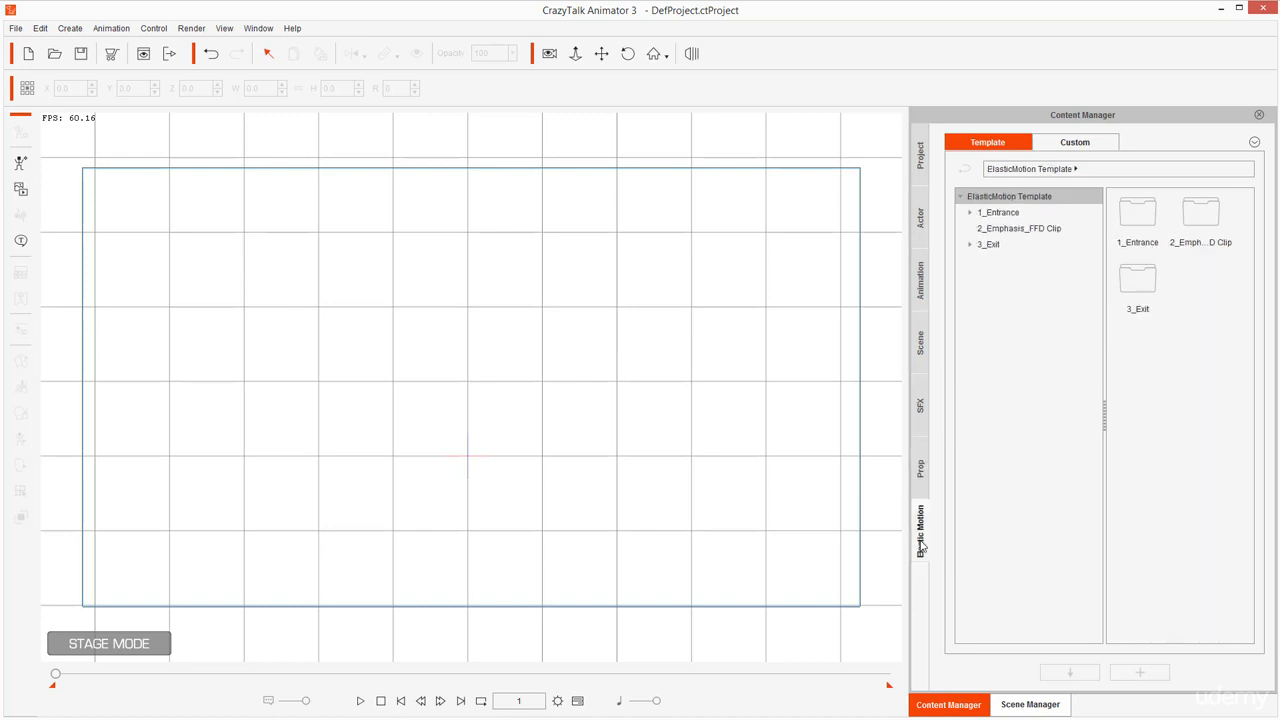
# Step: Add the yellow Background_Park 02 prop from the Park folder, scale it to about 192 and position it over the whole camera frame
pyautogui.click(921, 472)
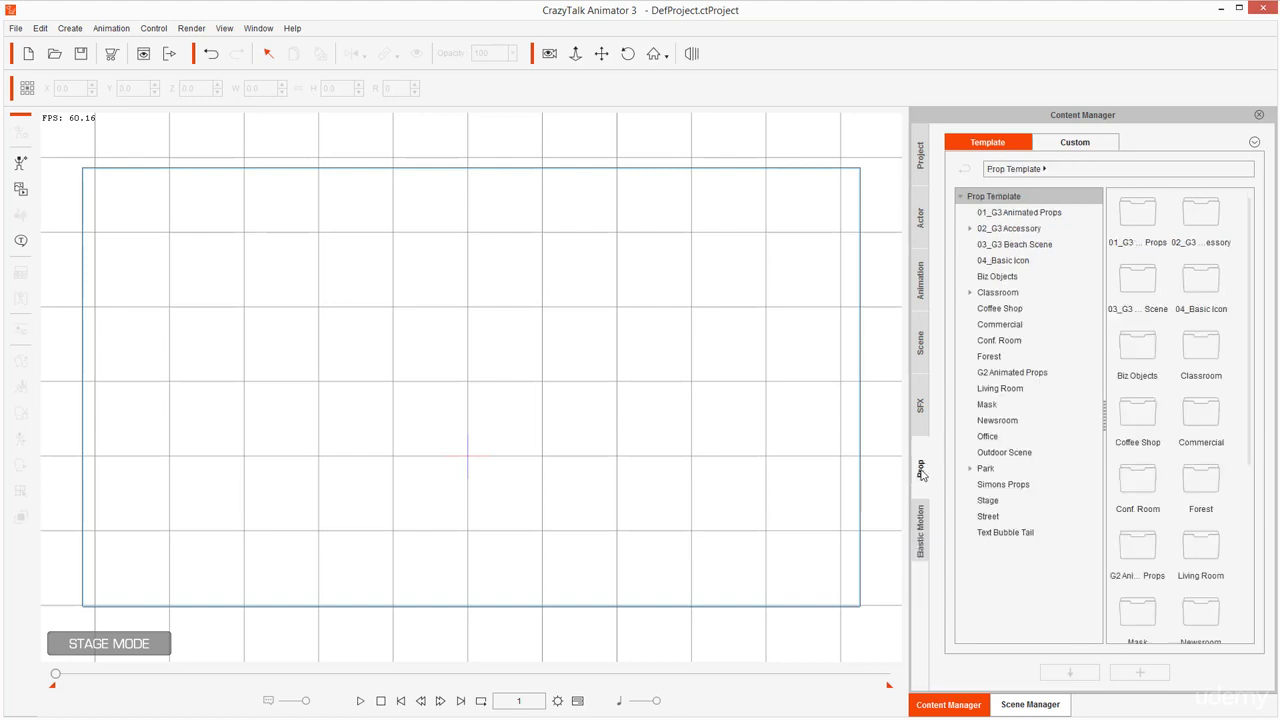
pyautogui.click(983, 469)
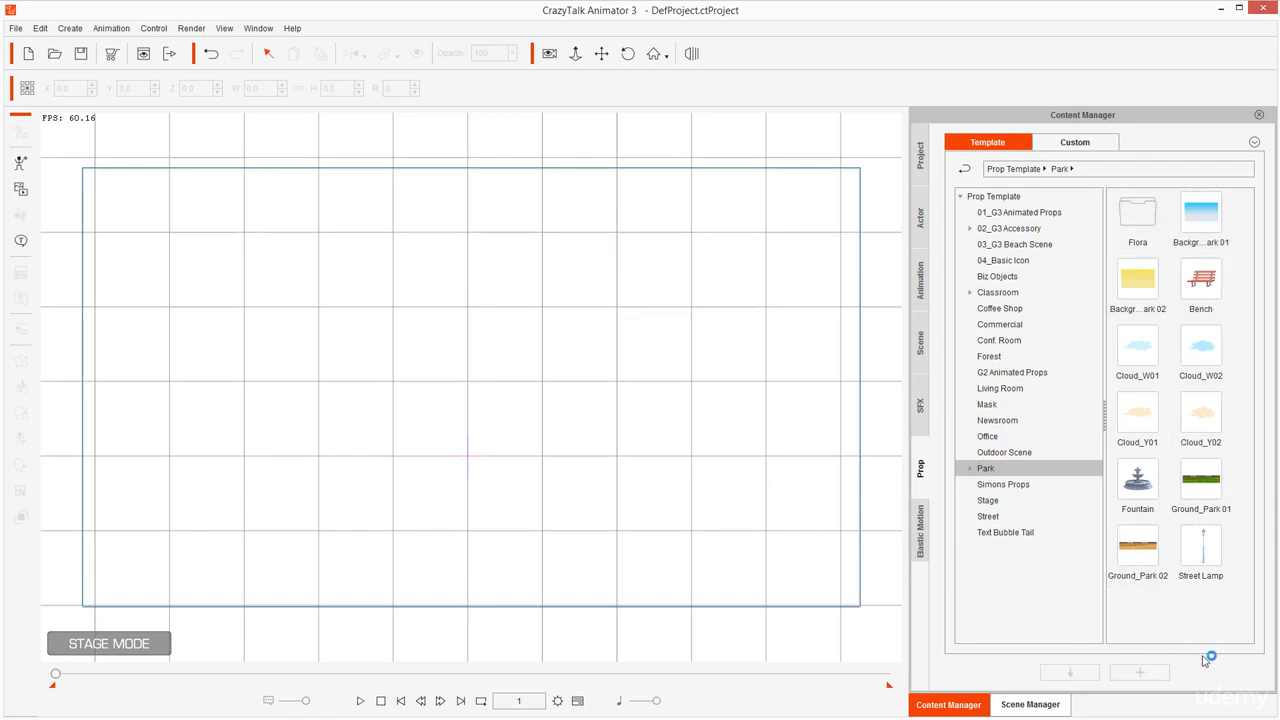
pyautogui.doubleClick(1135, 289)
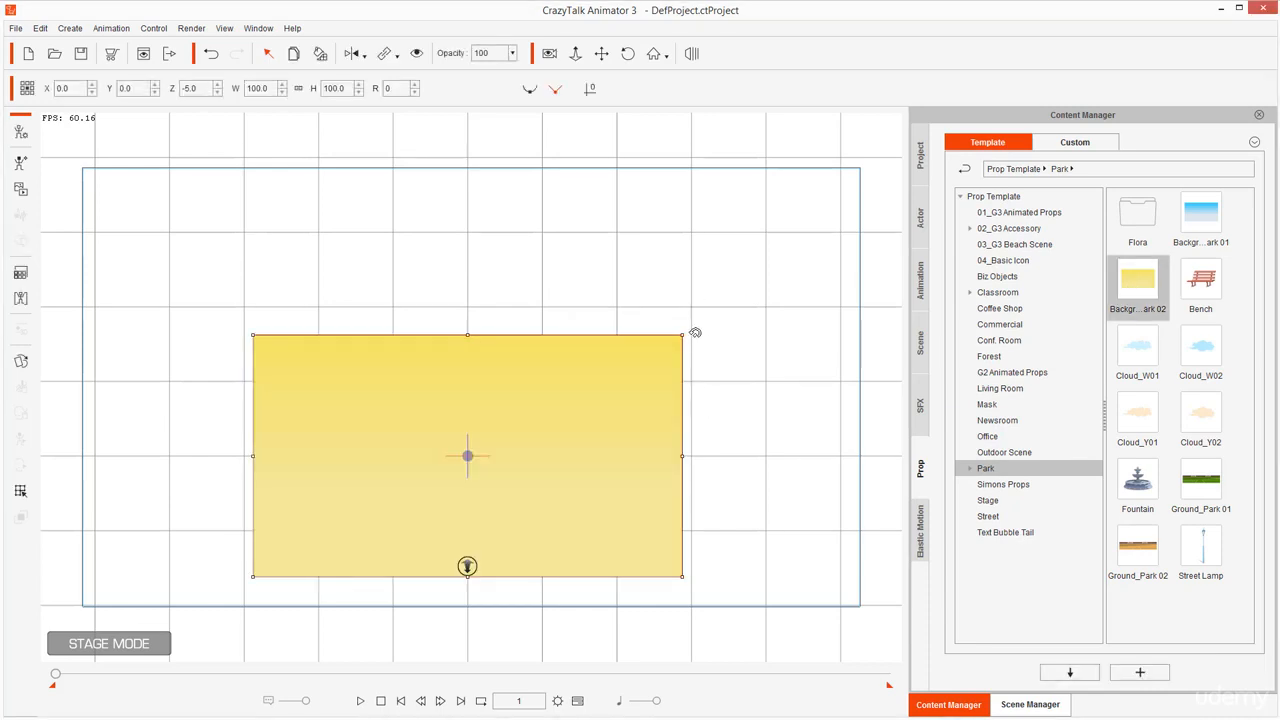
pyautogui.moveTo(682, 335); pyautogui.dragTo(804, 251)
pyautogui.moveTo(832, 185); pyautogui.dragTo(869, 164)
pyautogui.moveTo(809, 250)
pyautogui.mouseDown()
pyautogui.moveTo(800, 244)
pyautogui.moveTo(814, 238)
pyautogui.mouseUp()
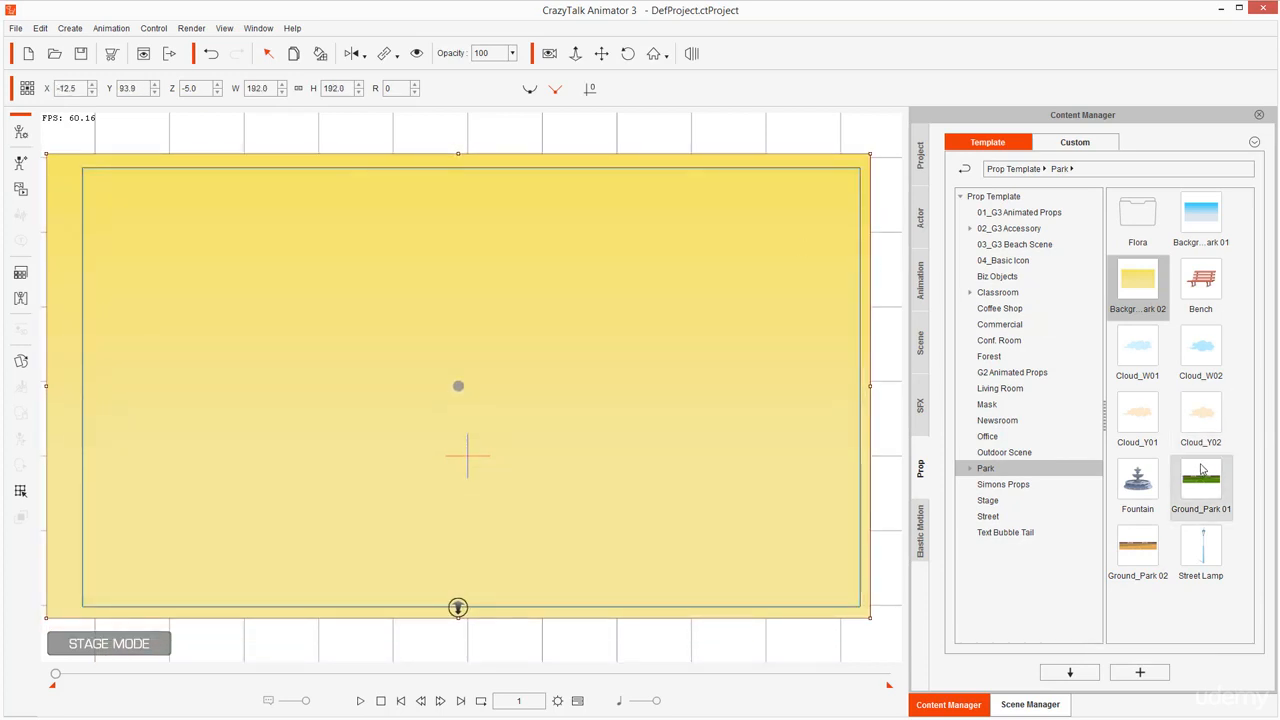
# Step: Try to add Ground_Park 02 while the yellow background is selected, clear the selection and undo the replacement
pyautogui.click(1155, 316)
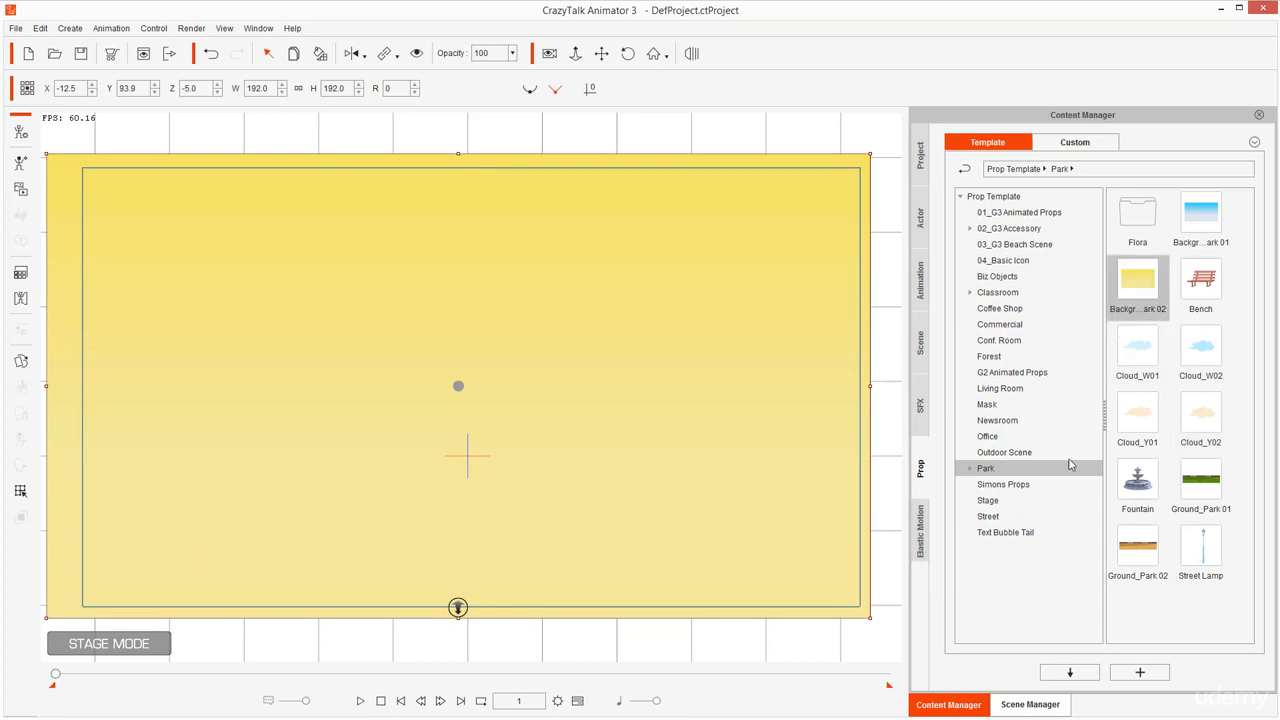
pyautogui.click(1210, 507)
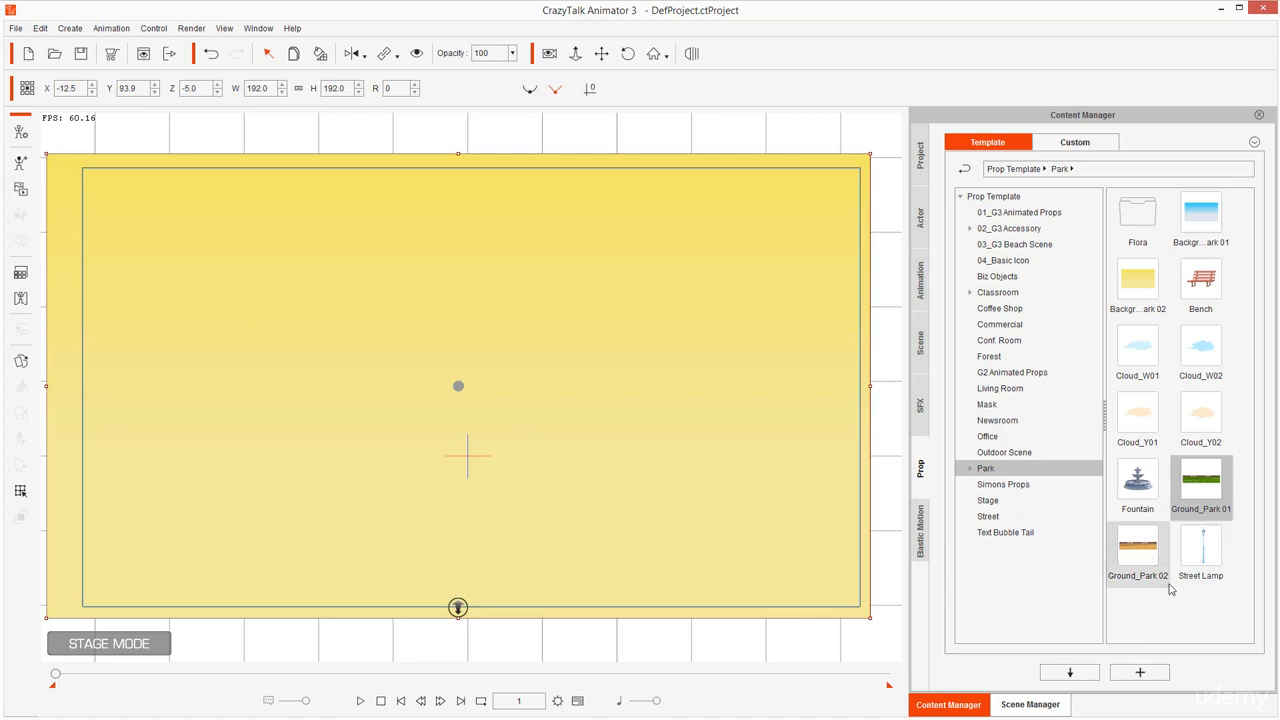
pyautogui.doubleClick(1143, 565)
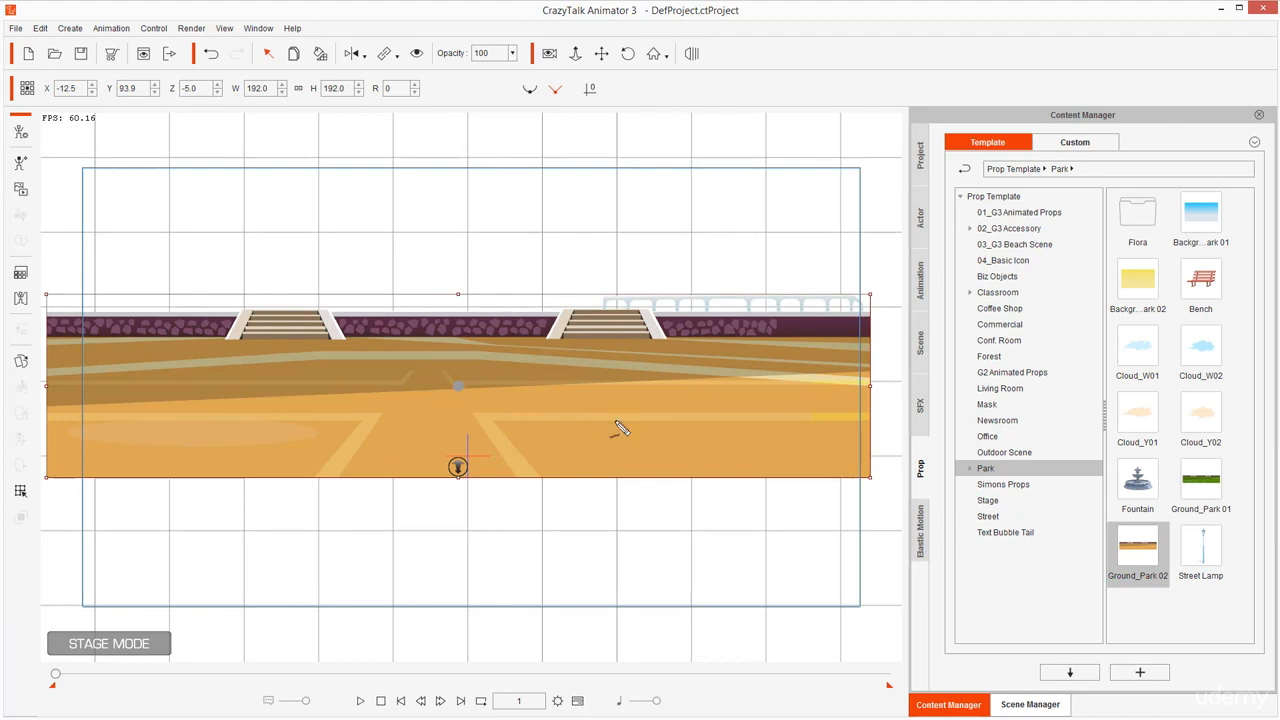
pyautogui.moveTo(1143, 537)
pyautogui.mouseDown()
pyautogui.moveTo(517, 385)
pyautogui.moveTo(576, 437)
pyautogui.mouseUp()
pyautogui.moveTo(1088, 495)
pyautogui.mouseDown()
pyautogui.moveTo(1143, 547)
pyautogui.moveTo(1045, 541)
pyautogui.mouseUp()
pyautogui.press('Escape')
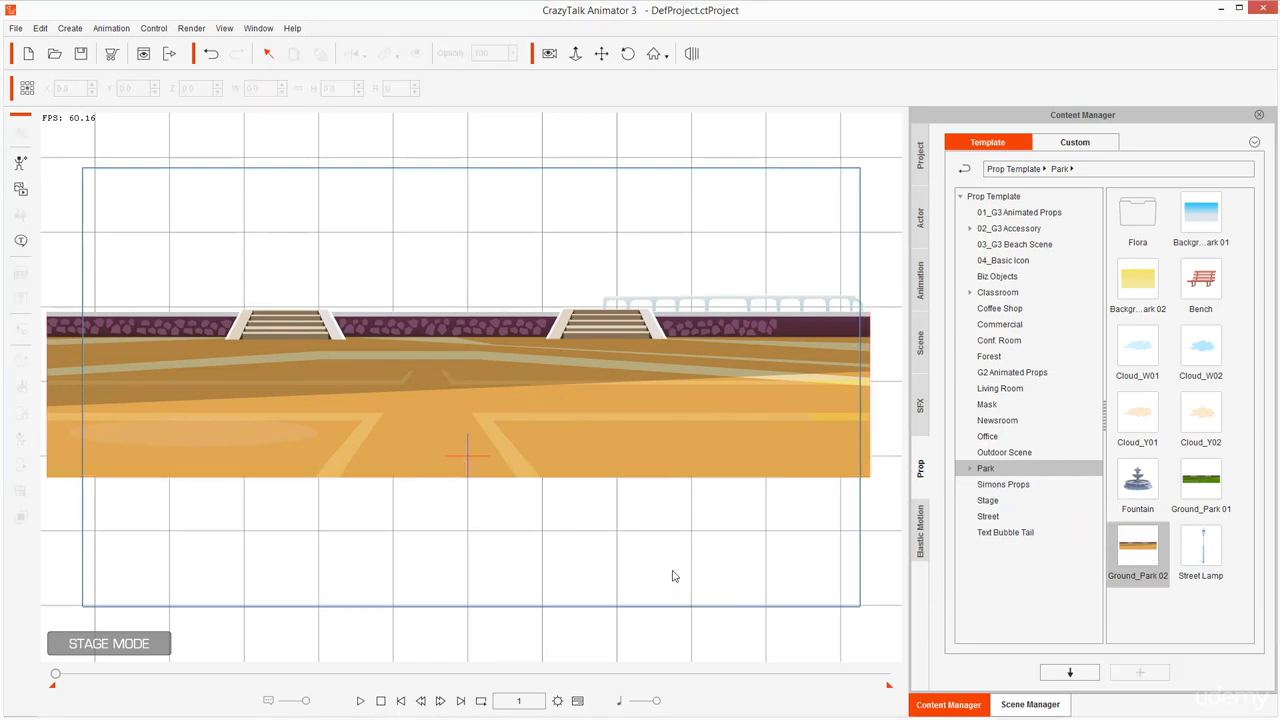
pyautogui.hotkey('ctrl', 'z')
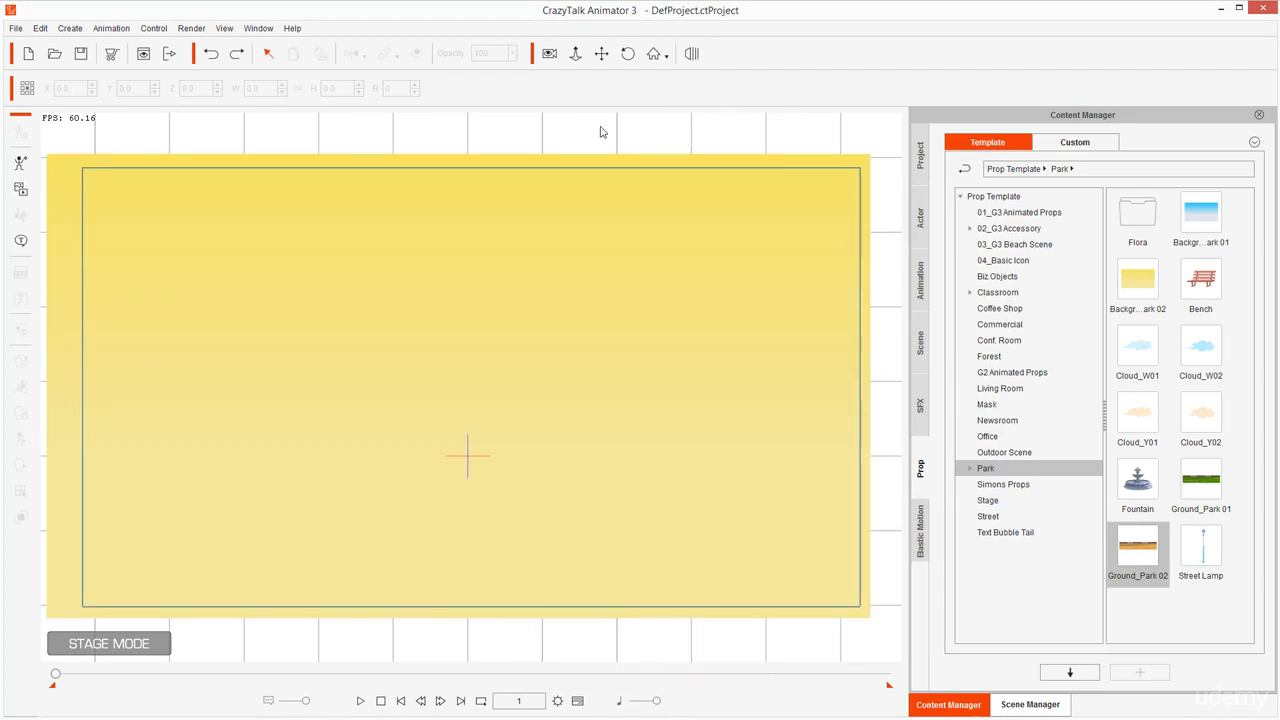
# Step: Add Ground_Park 02 as a separate prop, scale it to about 188.5 and move it down to the lower edge of the background
pyautogui.doubleClick(1137, 548)
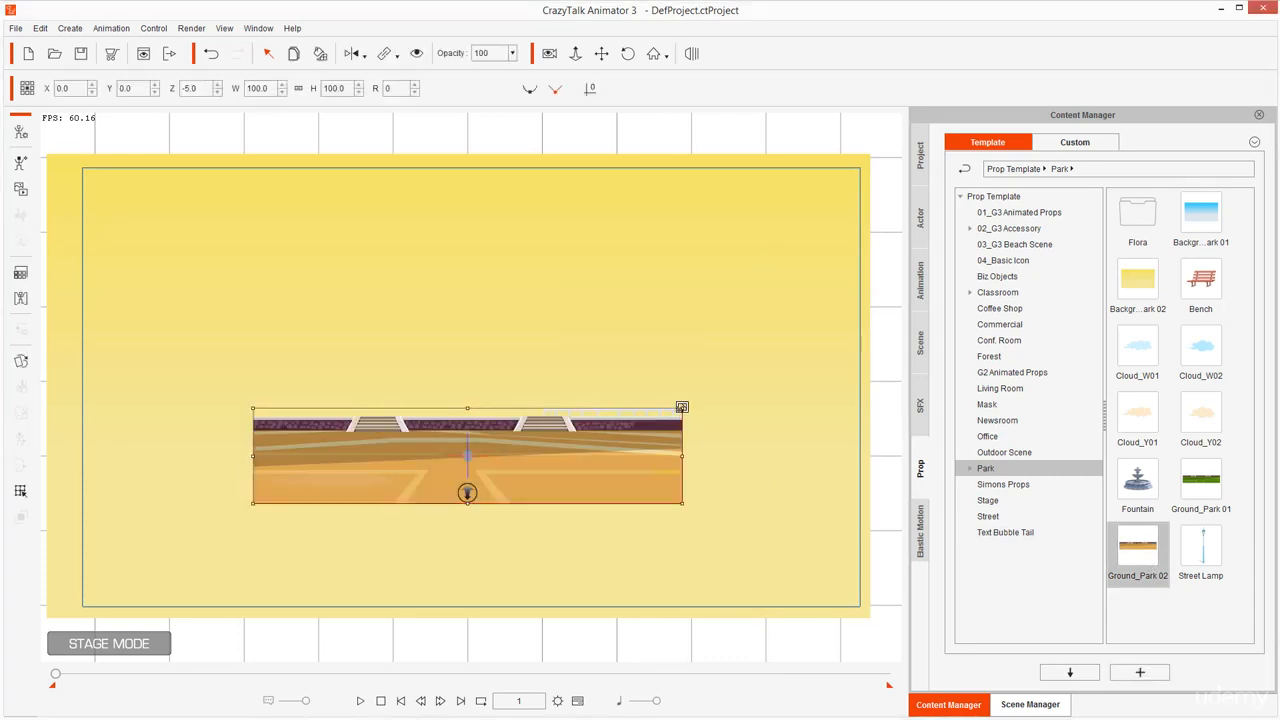
pyautogui.moveTo(681, 407); pyautogui.dragTo(854, 286)
pyautogui.moveTo(737, 410); pyautogui.dragTo(727, 488)
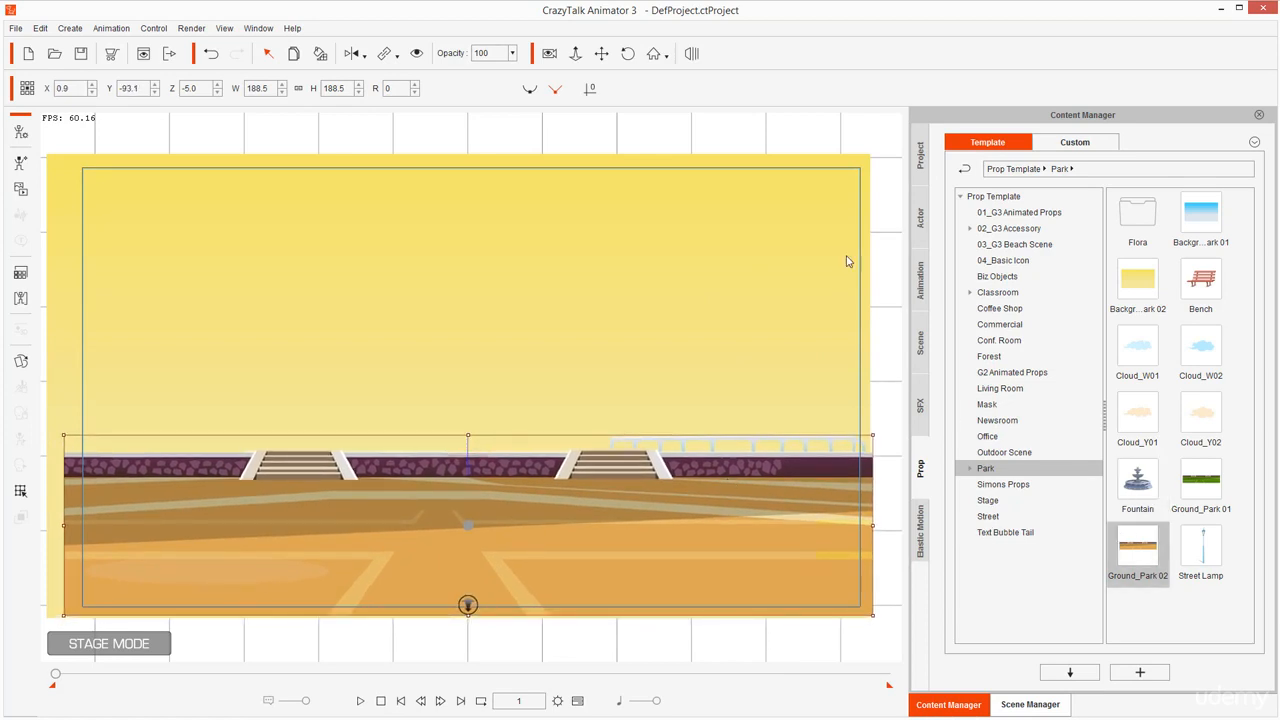
# Step: Try to apply the Fountain prop while the ground is selected, and undo the replacement
pyautogui.doubleClick(1150, 488)
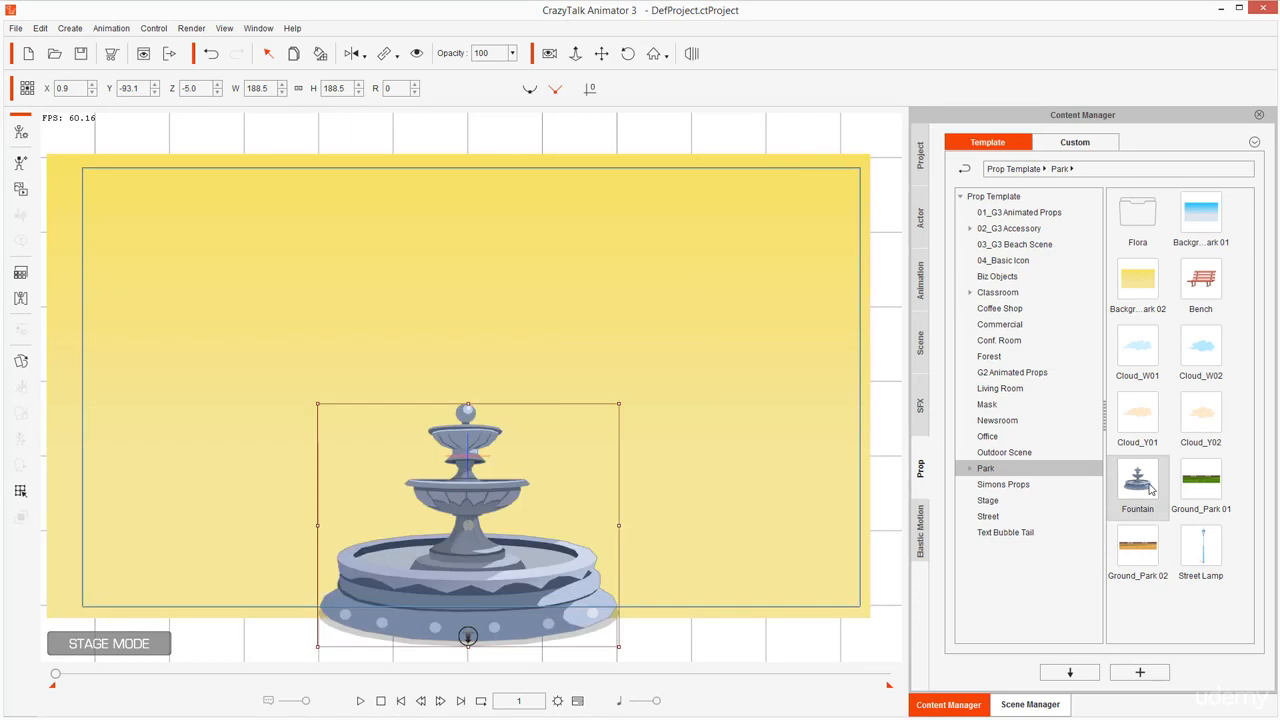
pyautogui.hotkey('ctrl', 'z')
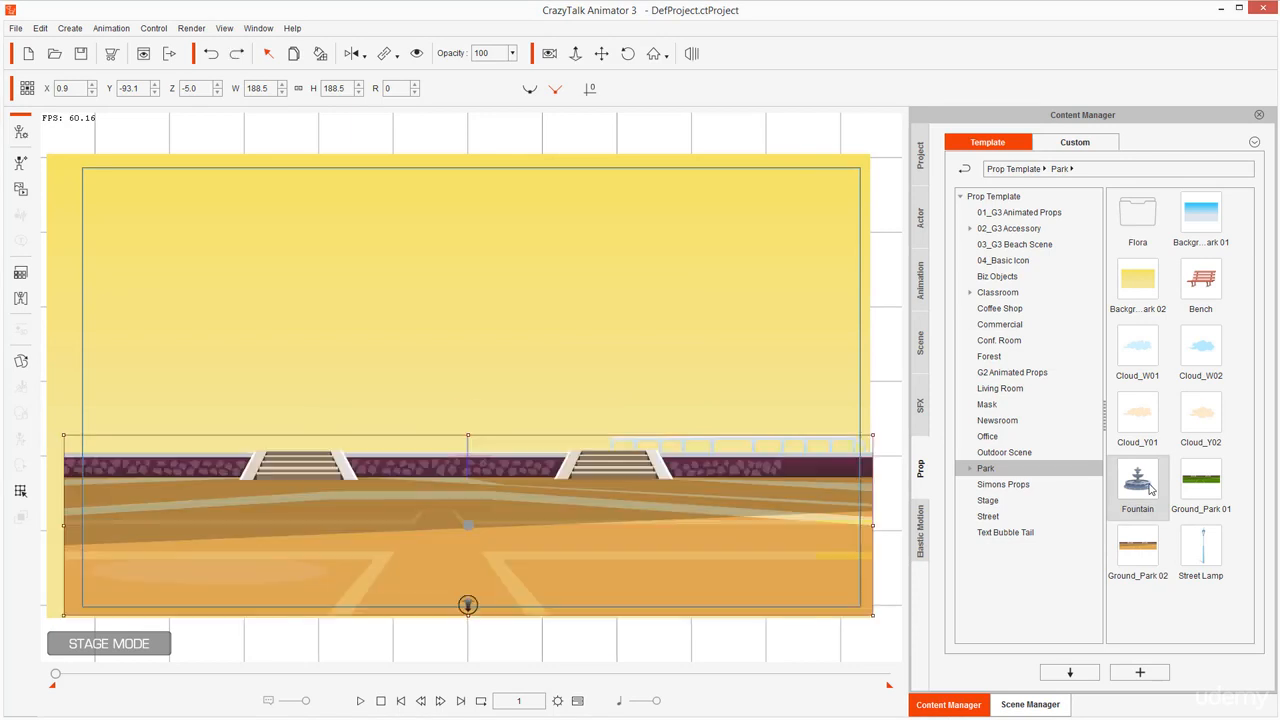
# Step: Add the Fountain as a separate prop, scale it to about 55.6 and place it beside the right-hand stairs
pyautogui.click(572, 134)
pyautogui.doubleClick(1137, 488)
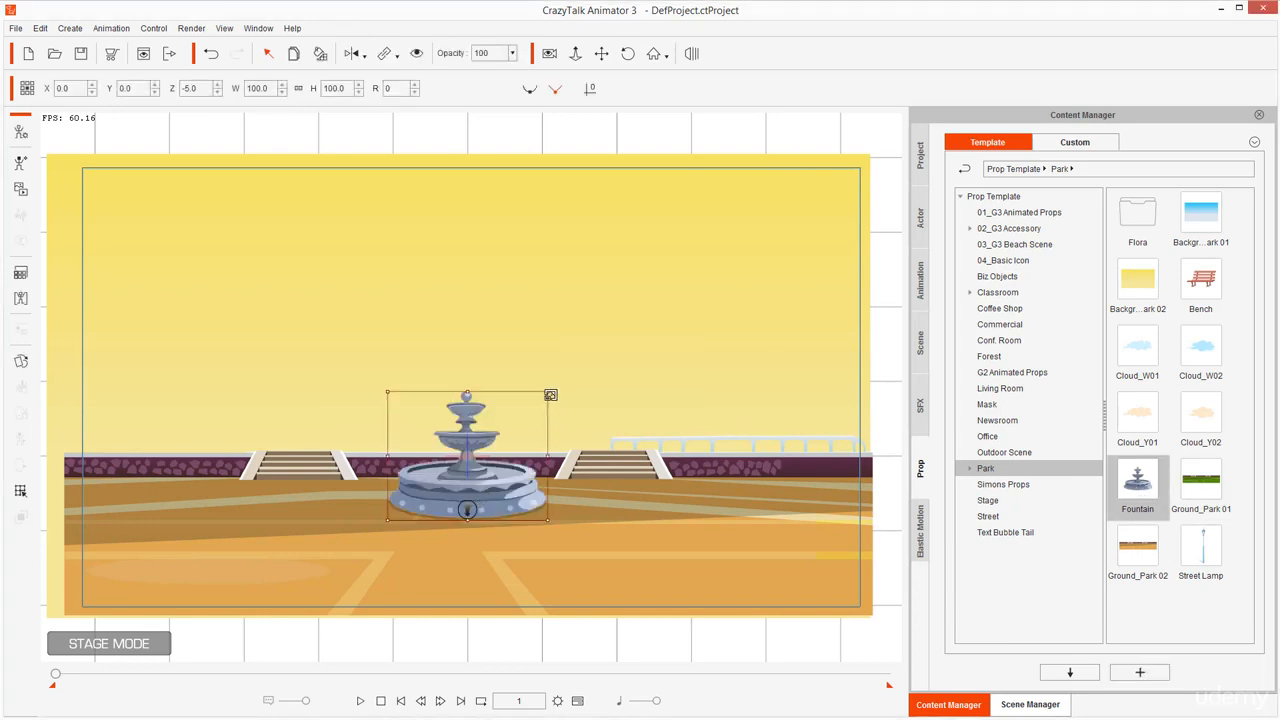
pyautogui.moveTo(547, 388); pyautogui.dragTo(512, 406)
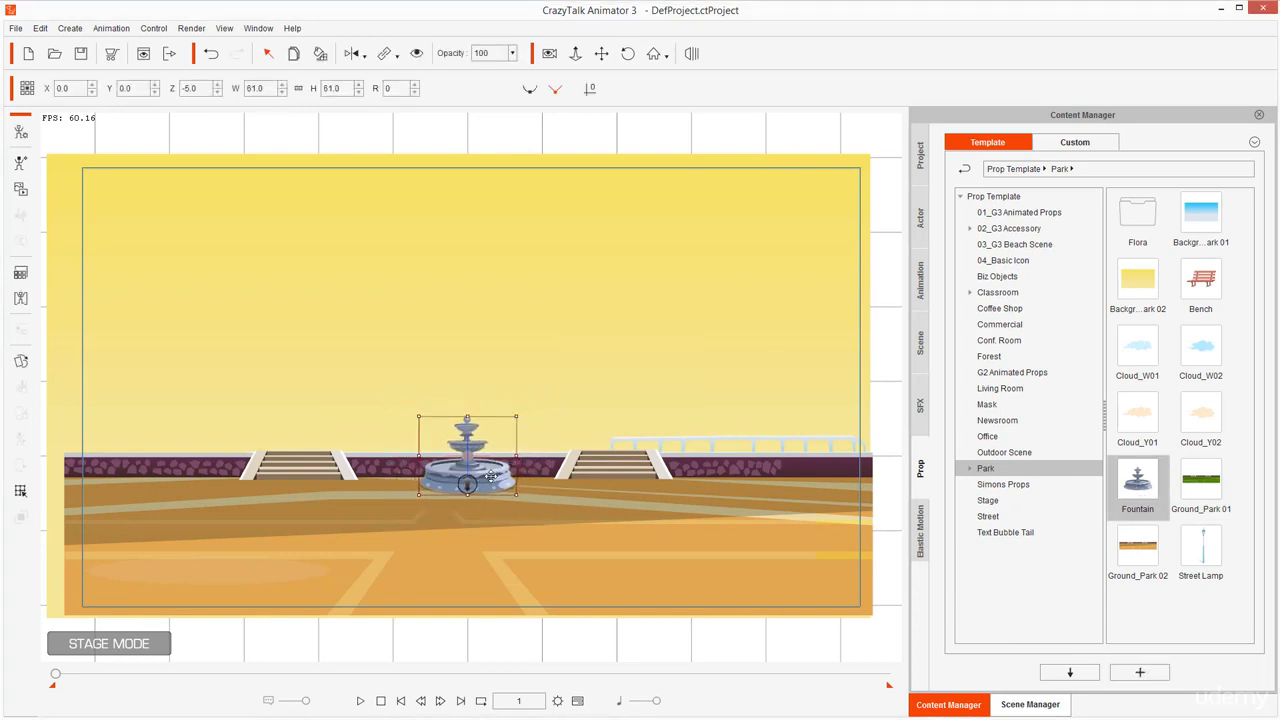
pyautogui.moveTo(490, 478); pyautogui.dragTo(575, 487)
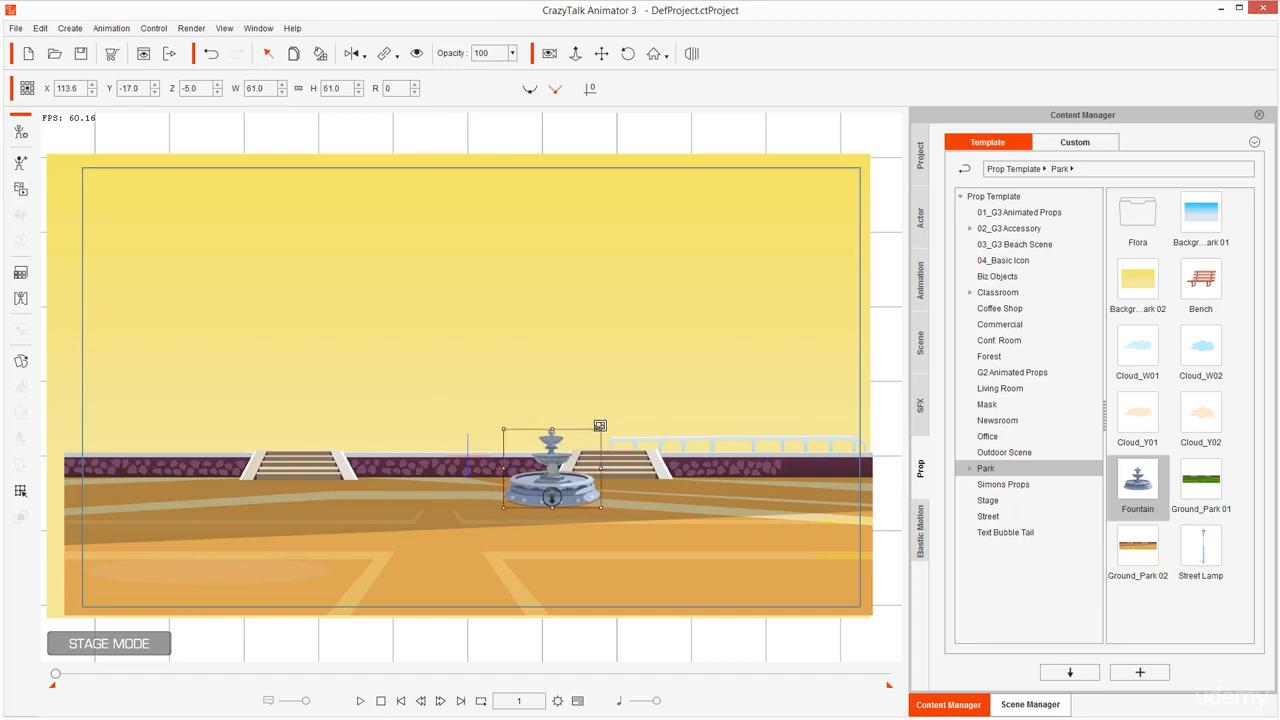
pyautogui.moveTo(600, 426); pyautogui.dragTo(580, 474)
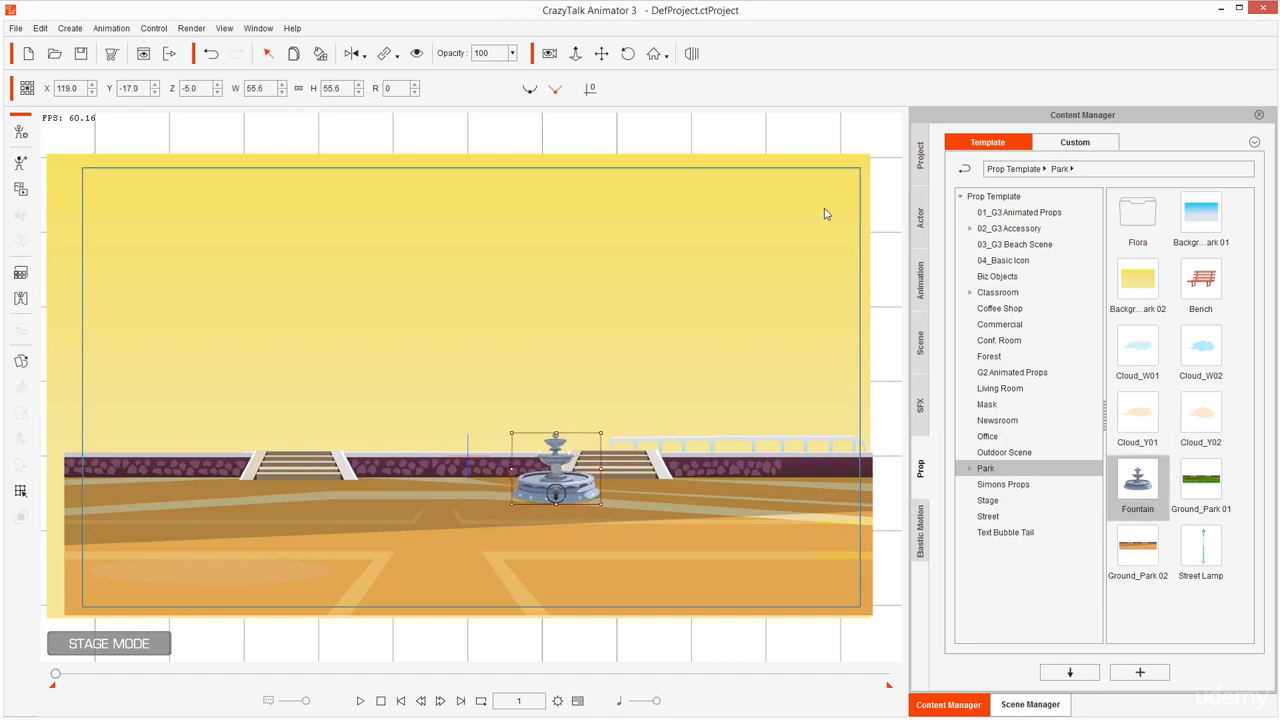
# Step: Add Cloud_Y01, stretch it to about 458.8 wide and 279.1 high, and place it in the sky's upper left
pyautogui.click(788, 140)
pyautogui.doubleClick(1137, 415)
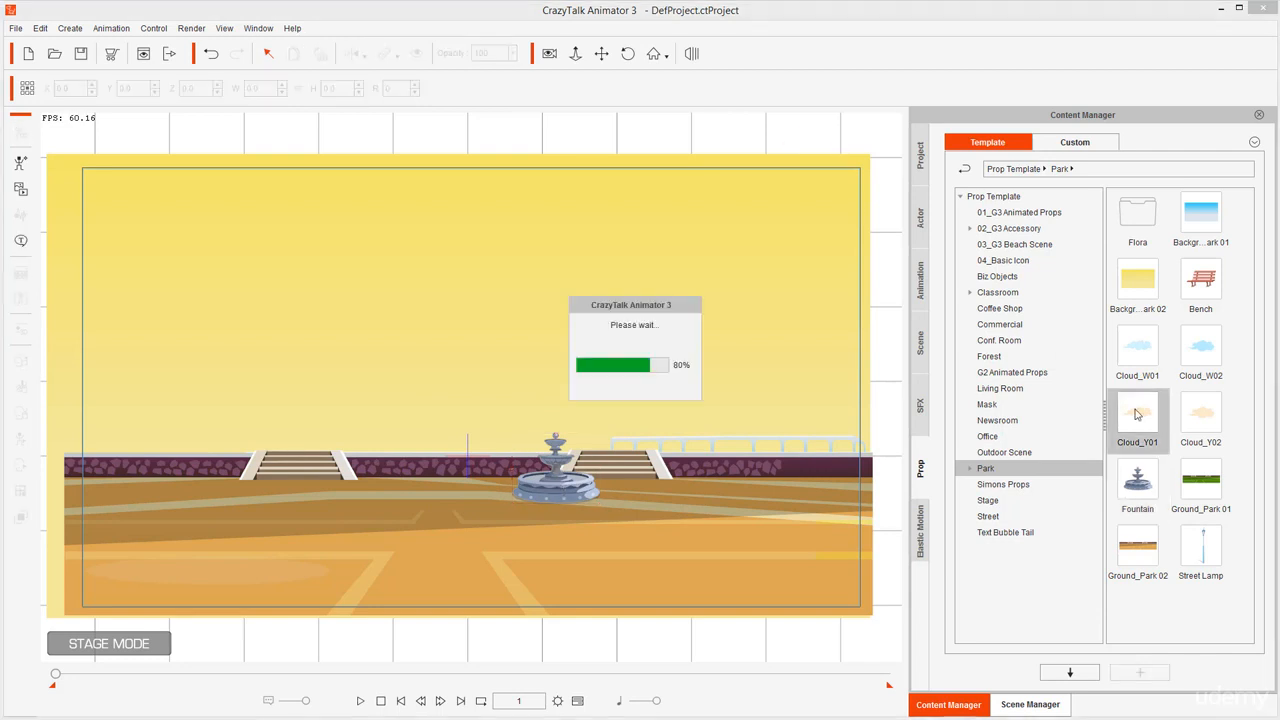
pyautogui.moveTo(471, 446); pyautogui.dragTo(397, 232)
pyautogui.moveTo(349, 282); pyautogui.dragTo(326, 242)
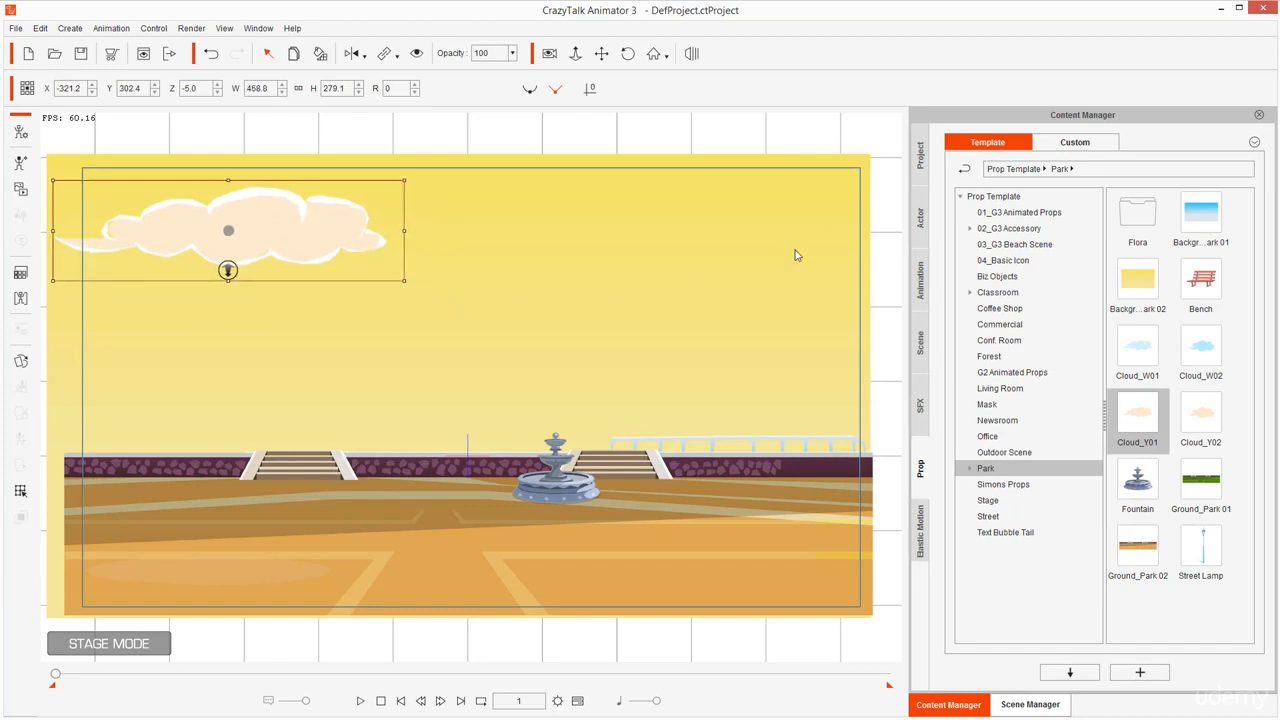
# Step: Add Cloud_Y02, enlarge and stretch it, and place it in the sky's upper right
pyautogui.click(620, 125)
pyautogui.doubleClick(1208, 424)
pyautogui.moveTo(470, 448); pyautogui.dragTo(773, 166)
pyautogui.moveTo(773, 219); pyautogui.dragTo(821, 220)
pyautogui.moveTo(867, 218); pyautogui.dragTo(893, 218)
pyautogui.moveTo(893, 164); pyautogui.dragTo(851, 180)
pyautogui.moveTo(700, 220); pyautogui.dragTo(708, 224)
# Step: Add the Bench as a separate prop, scale it to about 405 and place it to the right of the fountain
pyautogui.click(709, 137)
pyautogui.doubleClick(1201, 284)
pyautogui.moveTo(467, 454); pyautogui.dragTo(777, 457)
pyautogui.moveTo(690, 510); pyautogui.dragTo(710, 498)
pyautogui.moveTo(792, 447); pyautogui.dragTo(786, 433)
# Step: Add the Street Lamp, scale it to about 158.7 and stand it just right of the left-hand stairs
pyautogui.click(778, 145)
pyautogui.doubleClick(1201, 550)
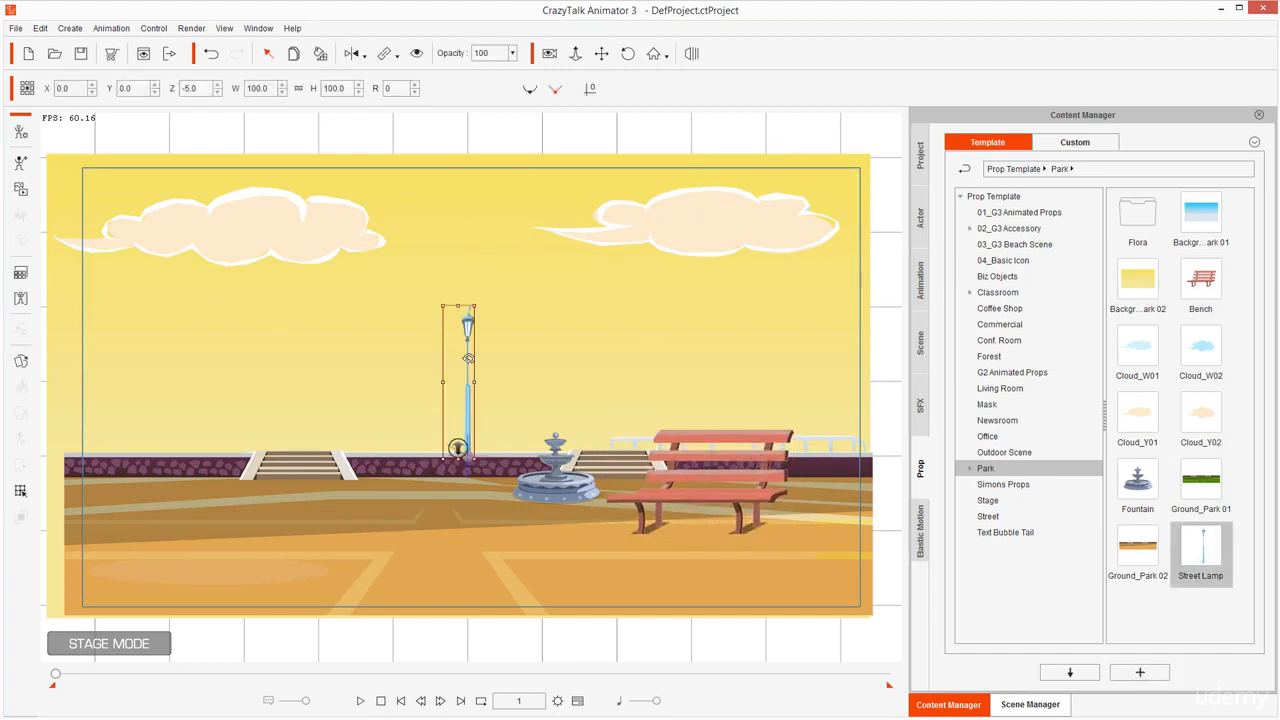
pyautogui.moveTo(462, 398); pyautogui.dragTo(342, 398)
pyautogui.moveTo(437, 289); pyautogui.dragTo(441, 281)
pyautogui.moveTo(351, 426); pyautogui.dragTo(370, 410)
# Step: Add Tree_01 from the Tree folder under Flora and place it between the street lamp and the fountain
pyautogui.doubleClick(1143, 226)
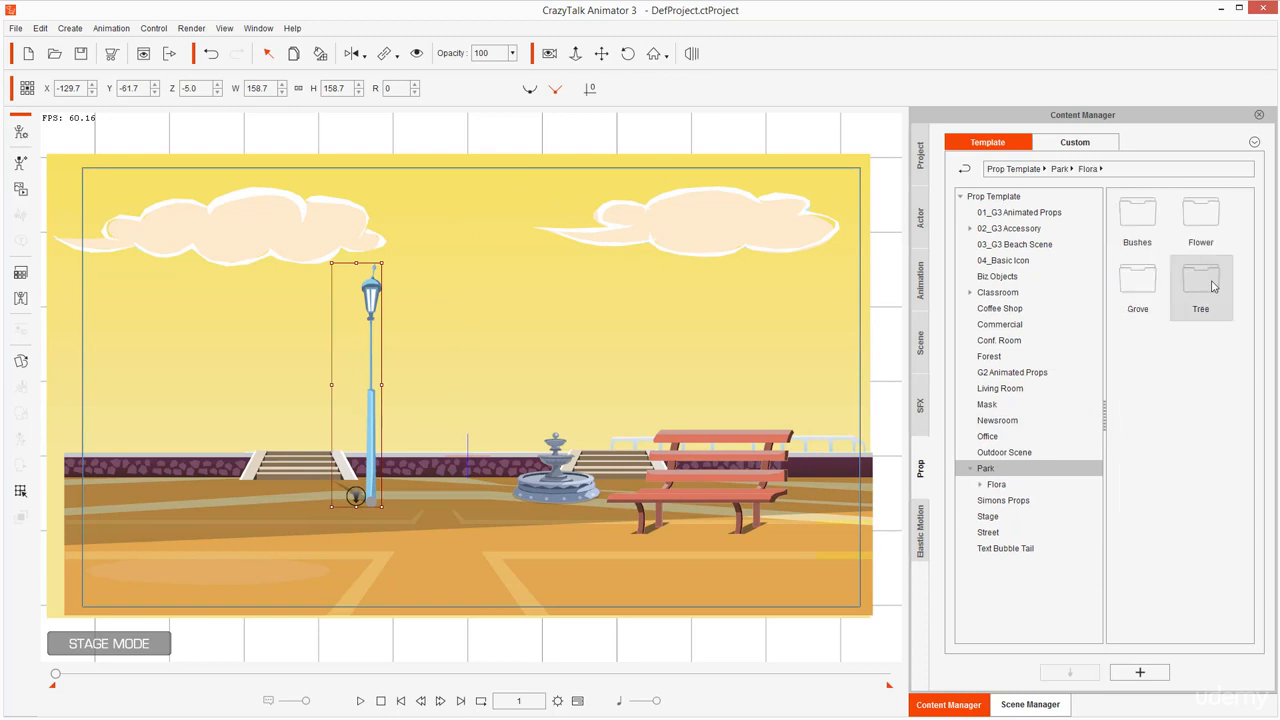
pyautogui.doubleClick(1201, 285)
pyautogui.doubleClick(1135, 212)
pyautogui.moveTo(568, 398); pyautogui.dragTo(580, 384)
pyautogui.click(752, 131)
# Step: Try Tree_02_Green near the left-hand stairs and delete it
pyautogui.moveTo(490, 415); pyautogui.dragTo(301, 450)
pyautogui.doubleClick(1201, 214)
pyautogui.press('Delete')
# Step: Add Tree_02_Yellow, enlarge it and place it in front of the left-hand stairs, left of the street lamp
pyautogui.doubleClick(1144, 290)
pyautogui.moveTo(469, 393); pyautogui.dragTo(235, 447)
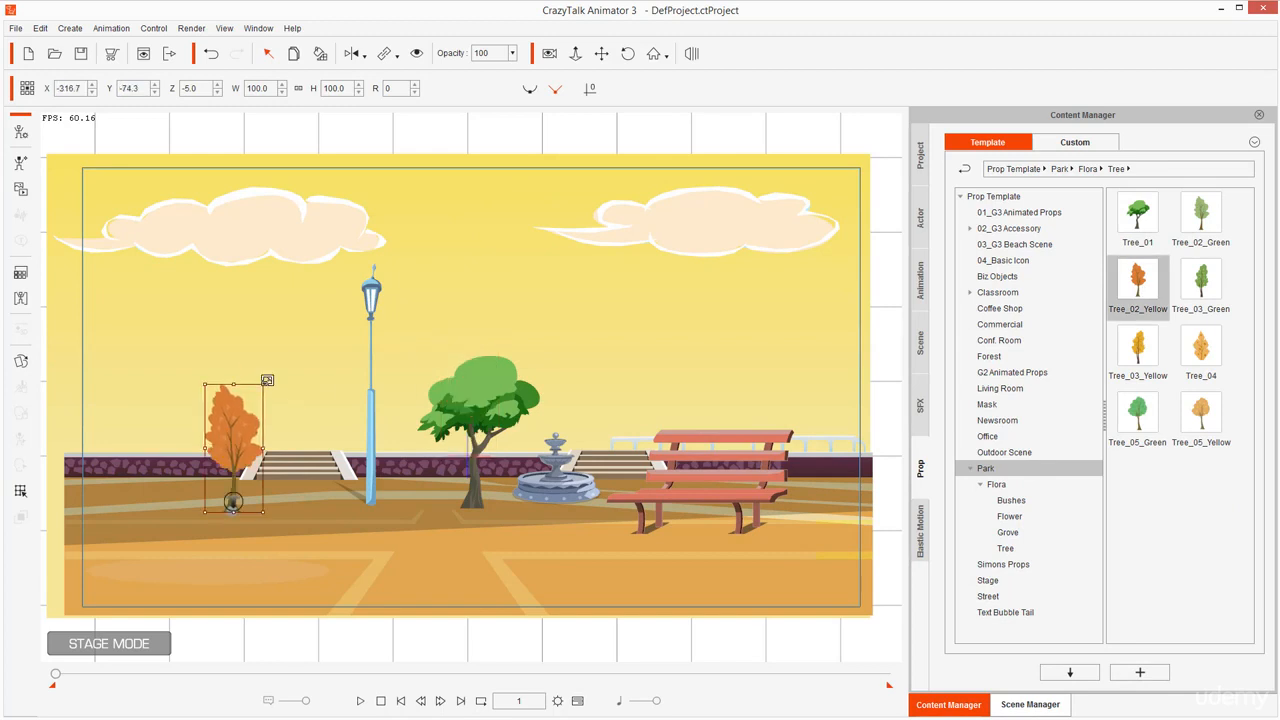
pyautogui.moveTo(266, 381); pyautogui.dragTo(287, 298)
pyautogui.moveTo(235, 402); pyautogui.dragTo(258, 420)
pyautogui.click(551, 197)
# Step: Add Tree_03_Yellow, scale it to about 124.3 and place it overlapping the bench's left end
pyautogui.doubleClick(1138, 348)
pyautogui.moveTo(469, 384); pyautogui.dragTo(699, 514)
pyautogui.moveTo(727, 441); pyautogui.dragTo(743, 402)
pyautogui.moveTo(722, 515); pyautogui.dragTo(620, 414)
pyautogui.click(692, 481)
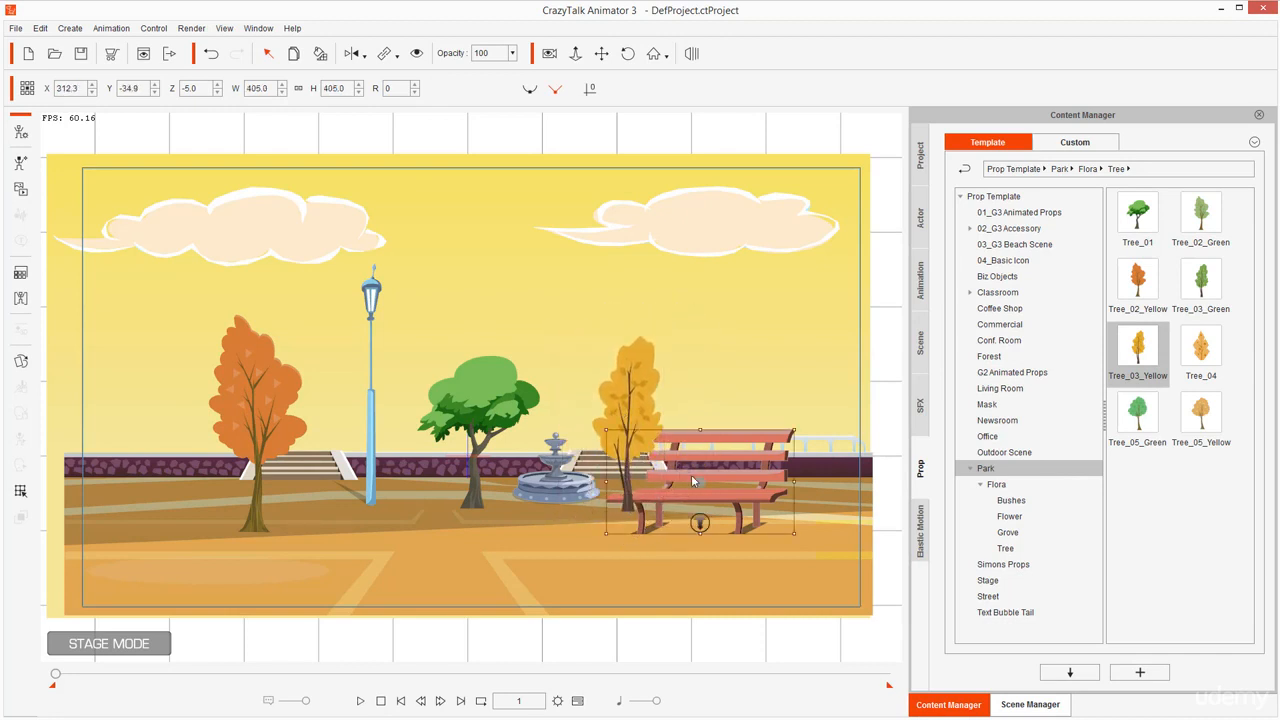
pyautogui.moveTo(630, 393)
pyautogui.mouseDown()
pyautogui.moveTo(662, 376)
pyautogui.moveTo(645, 377)
pyautogui.mouseUp()
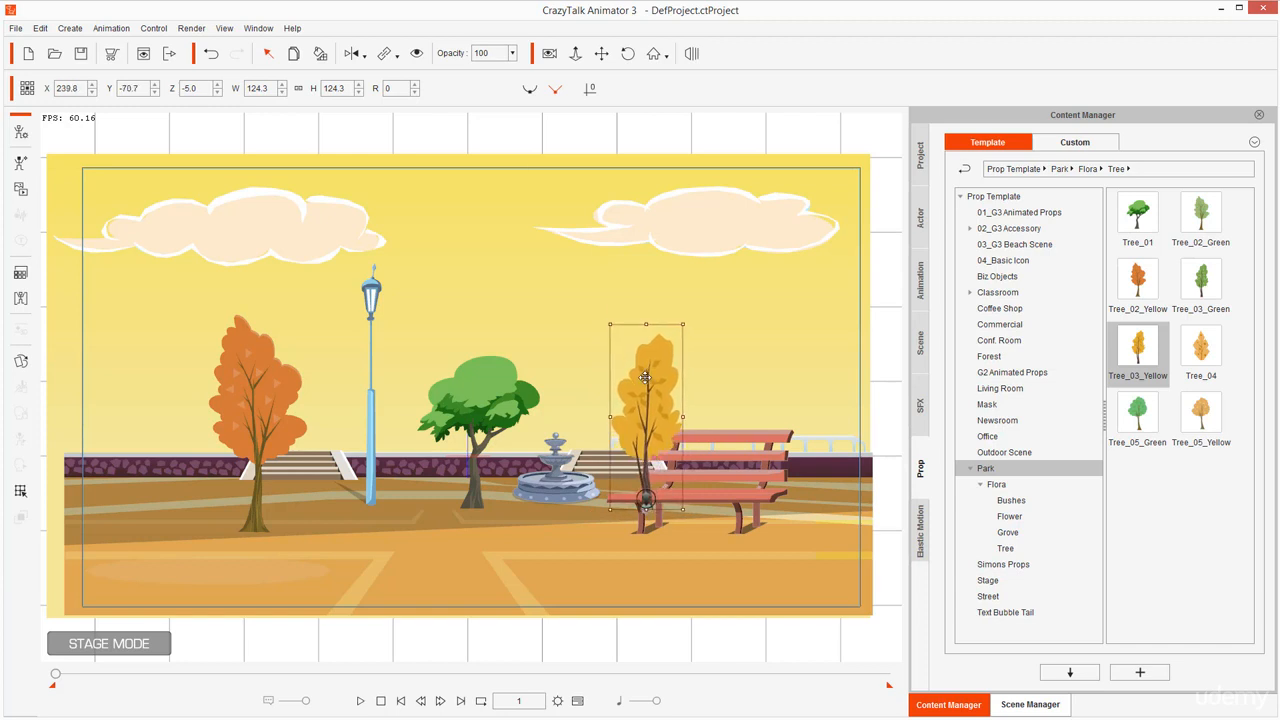
# Step: Bring the bench in front of the yellow tree, trying Z depths from -15 to 225 and leaving it at 10
pyautogui.click(706, 477)
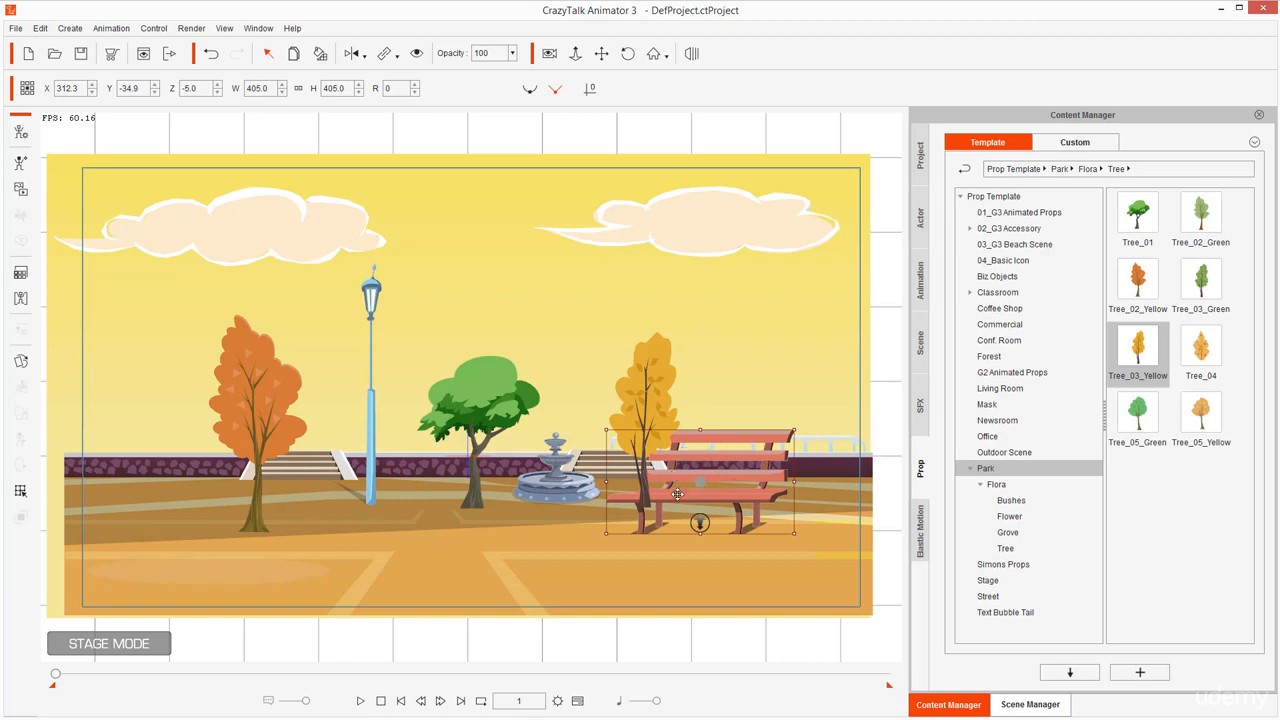
pyautogui.scroll(9, 706, 491)
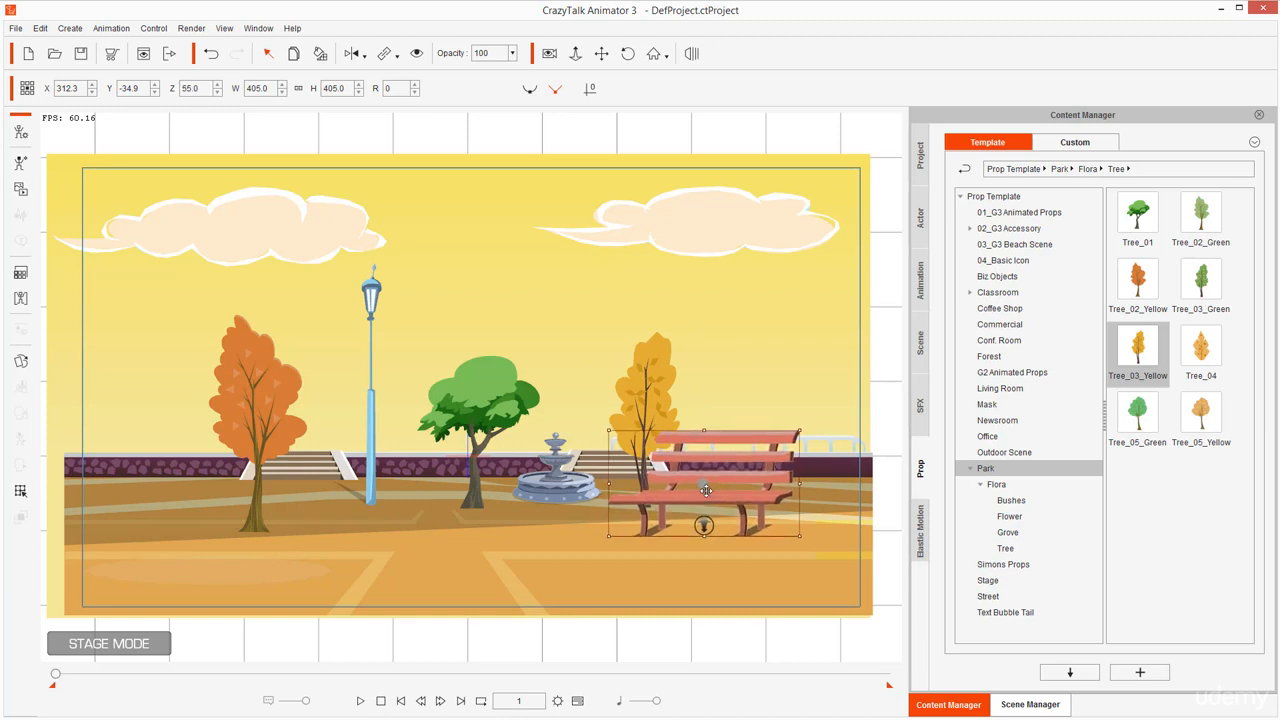
pyautogui.scroll(14, 706, 491)
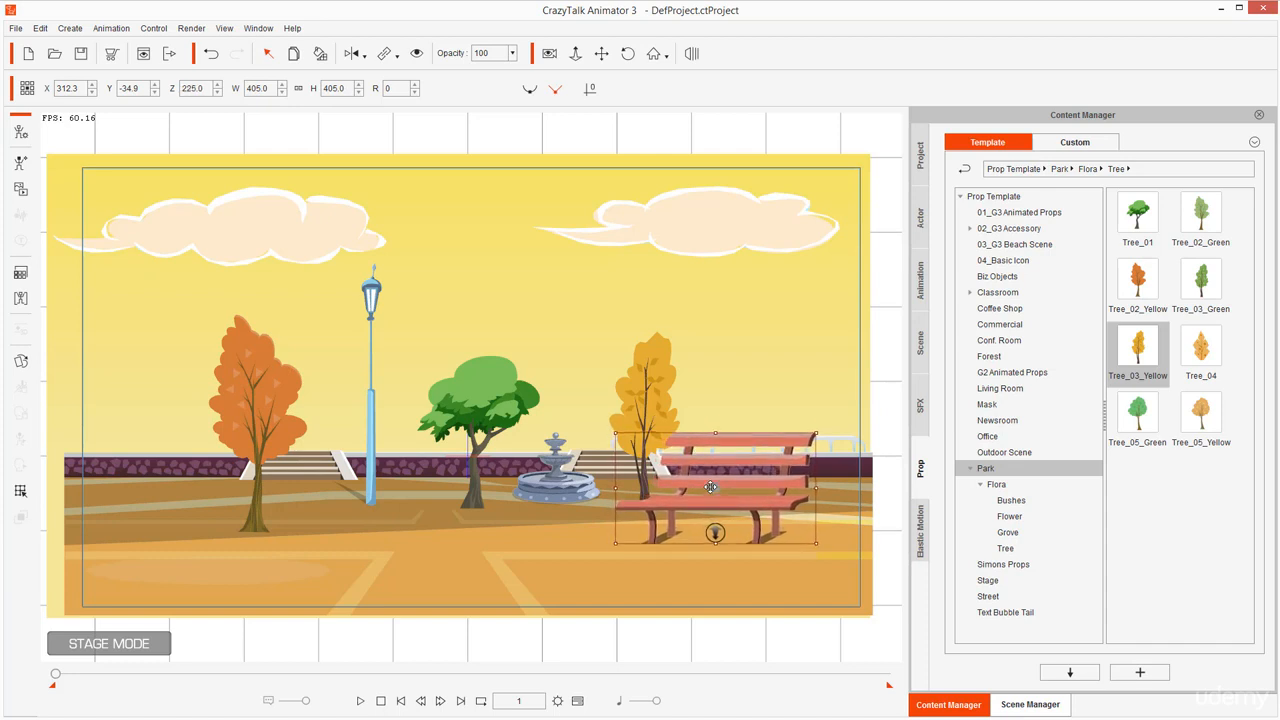
pyautogui.scroll(-20, 710, 487)
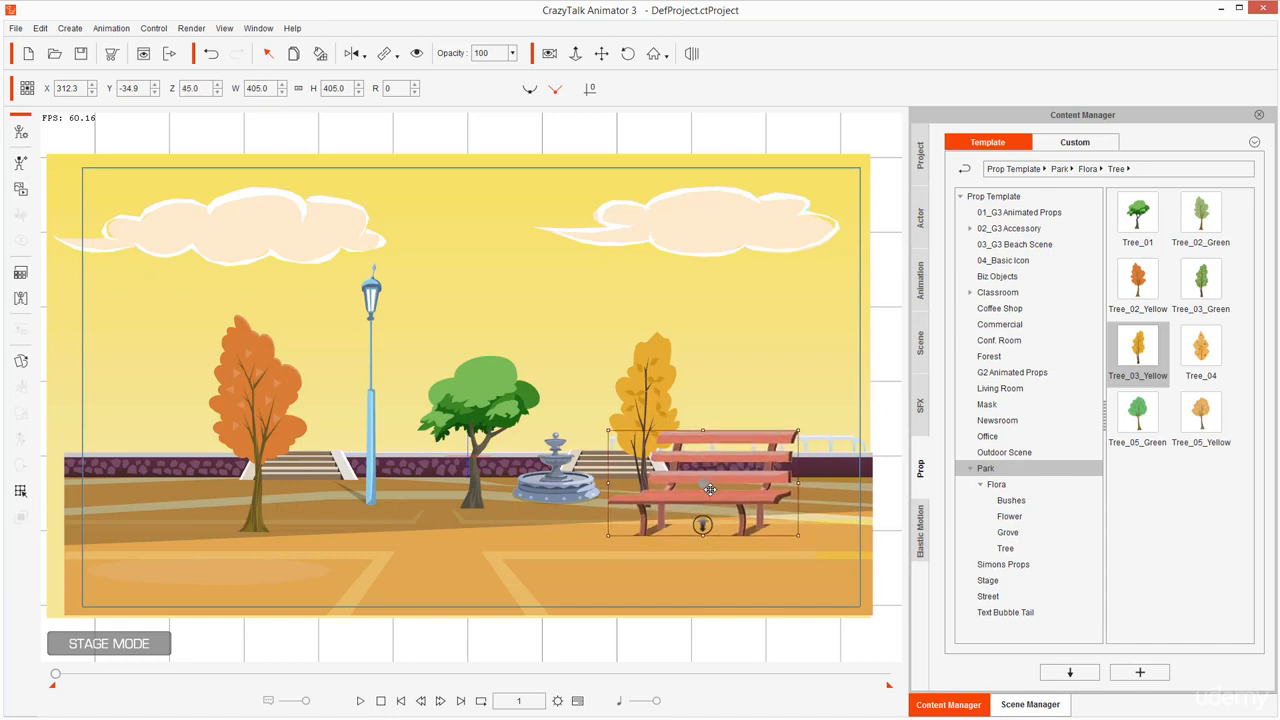
pyautogui.scroll(4, 710, 491)
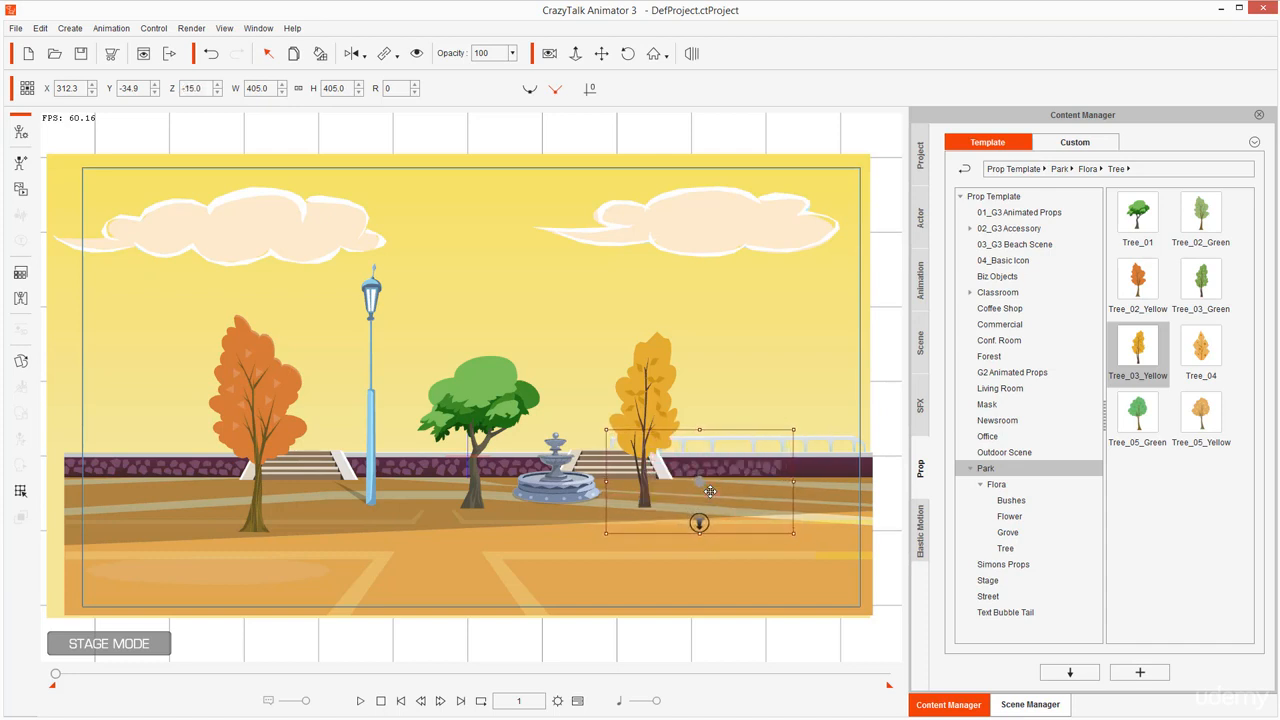
pyautogui.scroll(2, 710, 491)
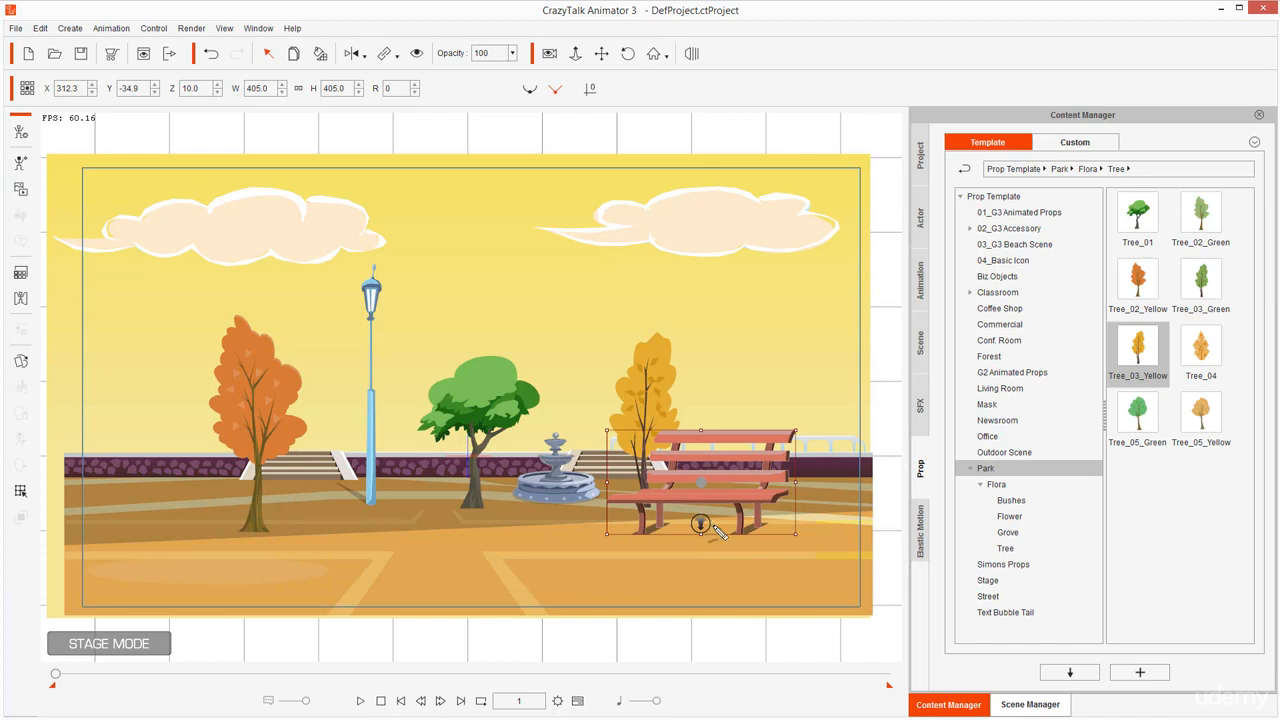
# Step: Move the bench further toward the camera by raising its Z depth to 171
pyautogui.moveTo(695, 503)
pyautogui.mouseDown()
pyautogui.moveTo(715, 549)
pyautogui.moveTo(684, 497)
pyautogui.moveTo(777, 583)
pyautogui.moveTo(685, 313)
pyautogui.moveTo(820, 550)
pyautogui.moveTo(700, 350)
pyautogui.moveTo(737, 533)
pyautogui.mouseUp()
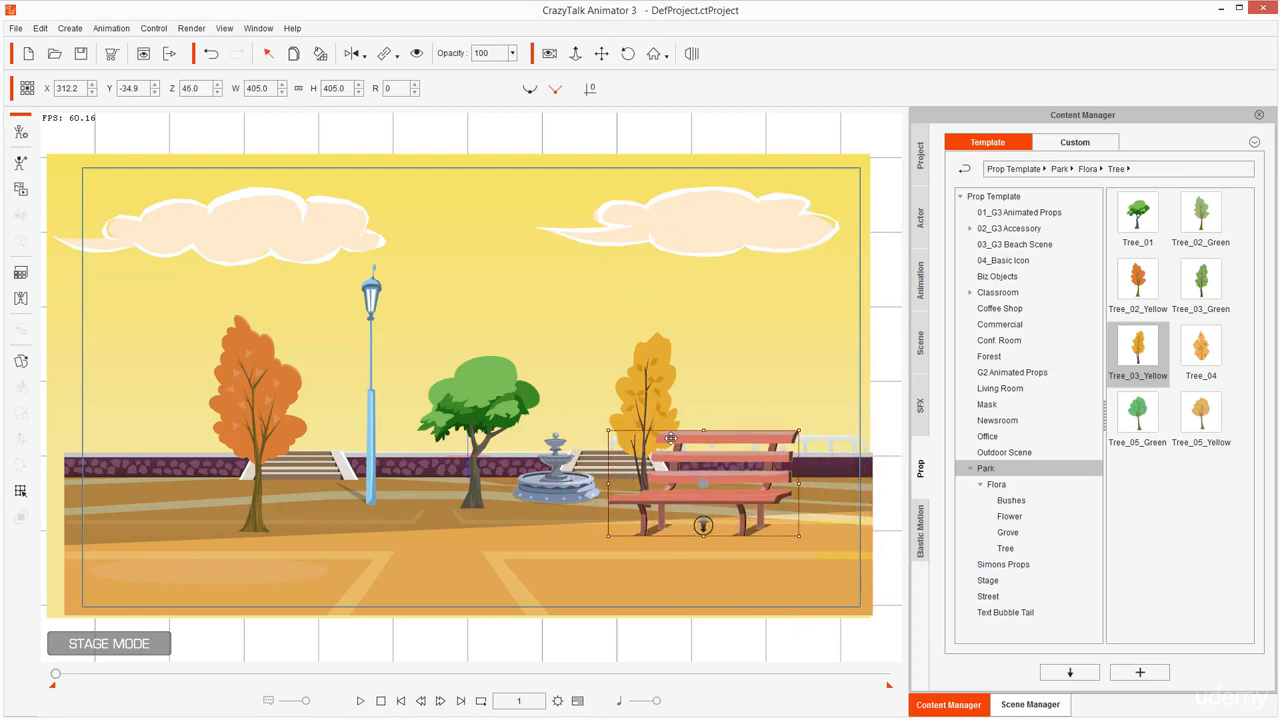
pyautogui.scroll(9, 671, 438)
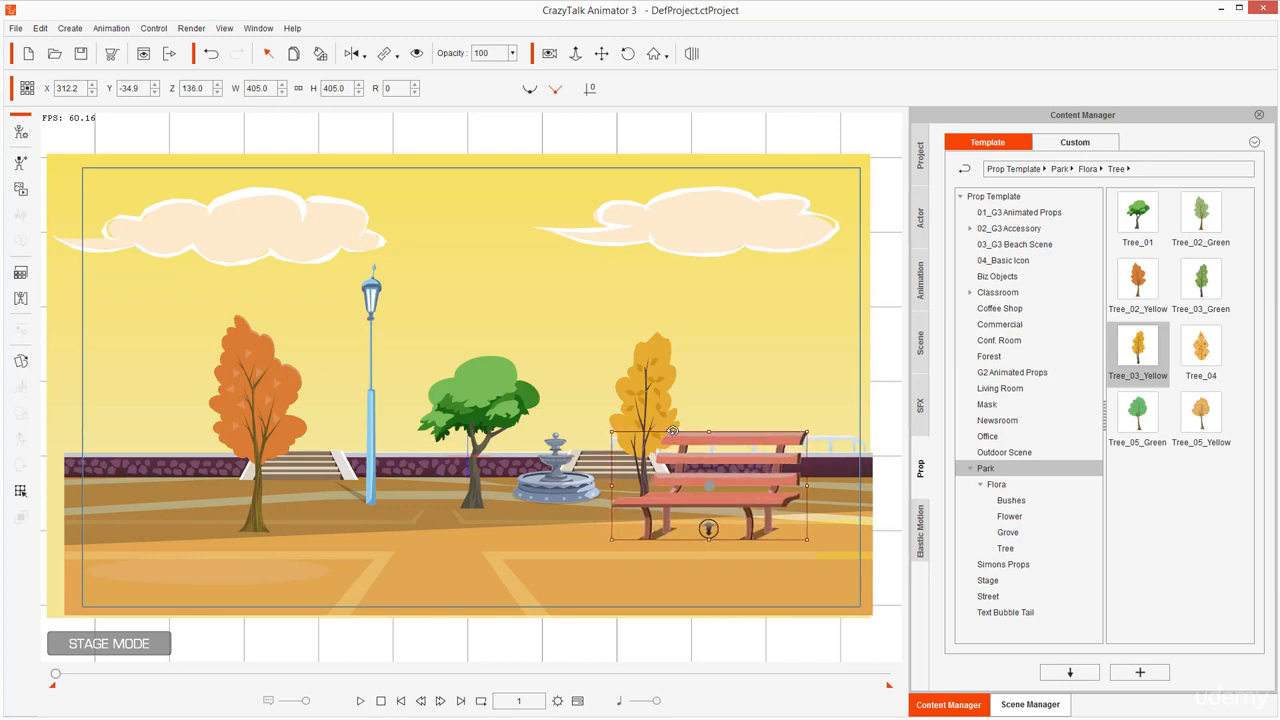
pyautogui.scroll(4, 672, 430)
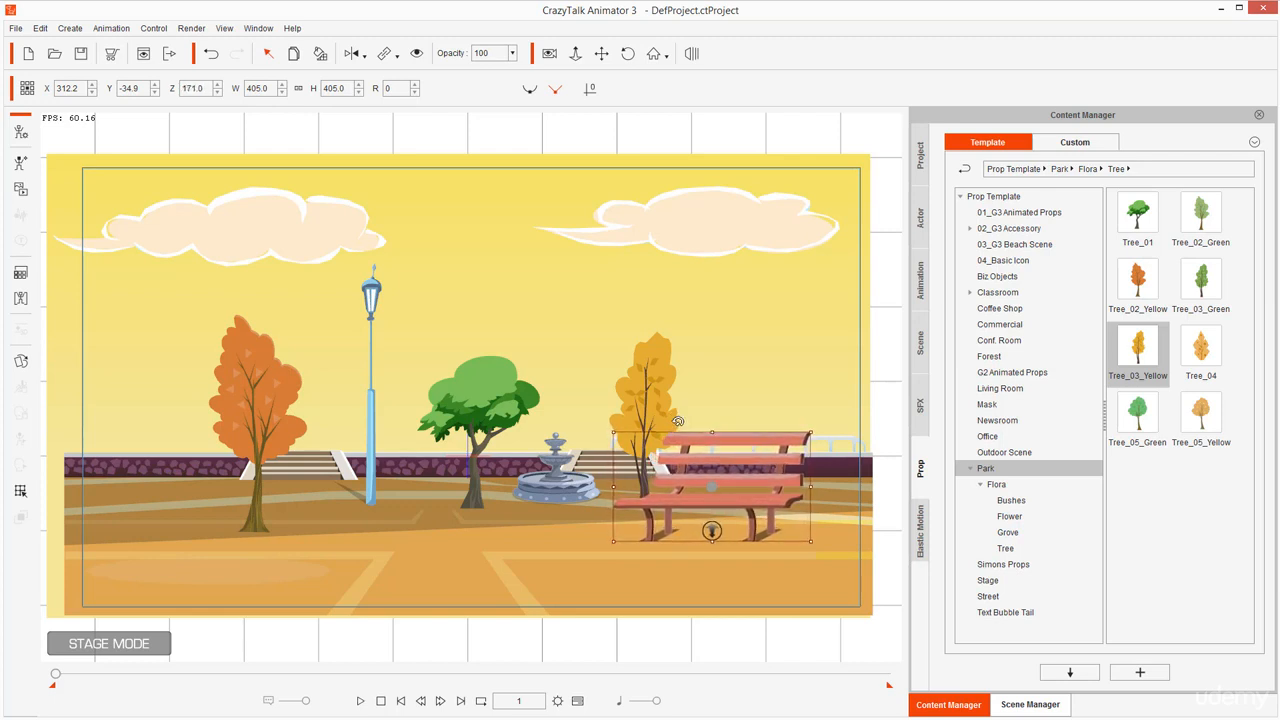